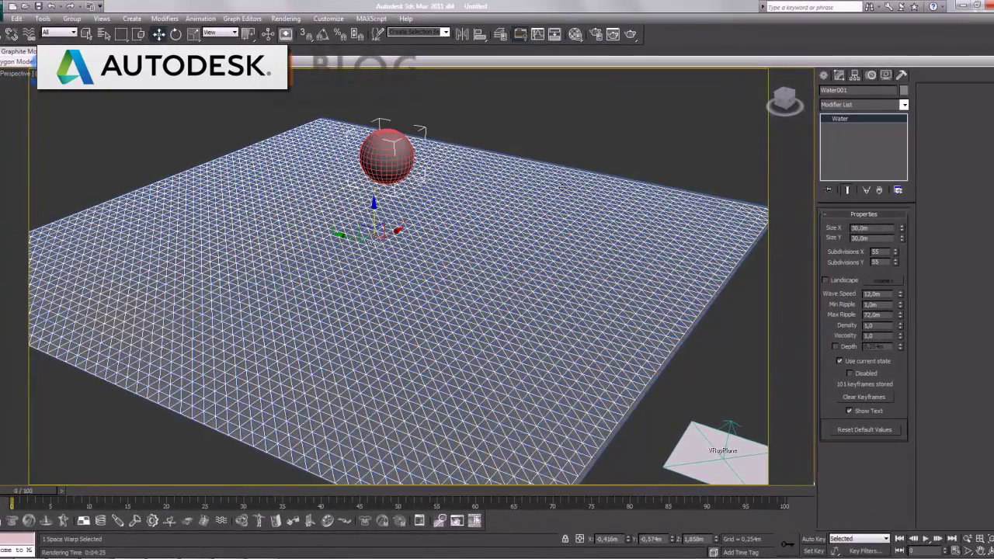
Play the ripple simulation, stop it at frame 22, and deselect the water plane
left_click(926, 538)
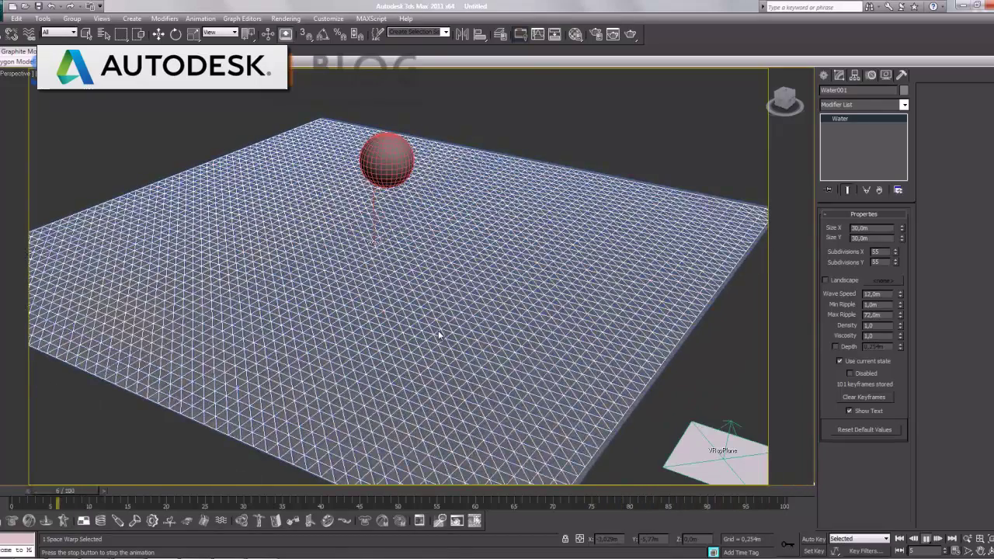
key("/")
key("w")
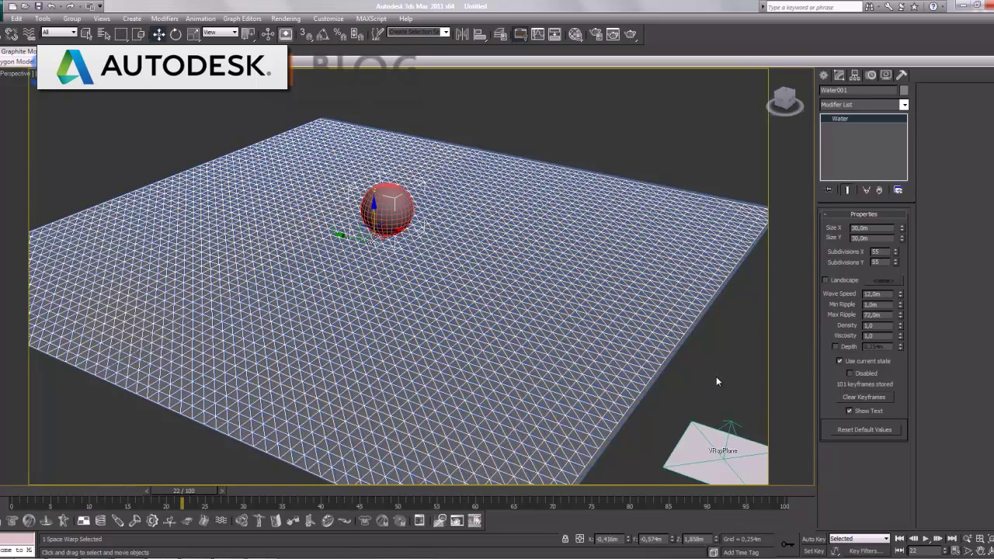
left_click(716, 376)
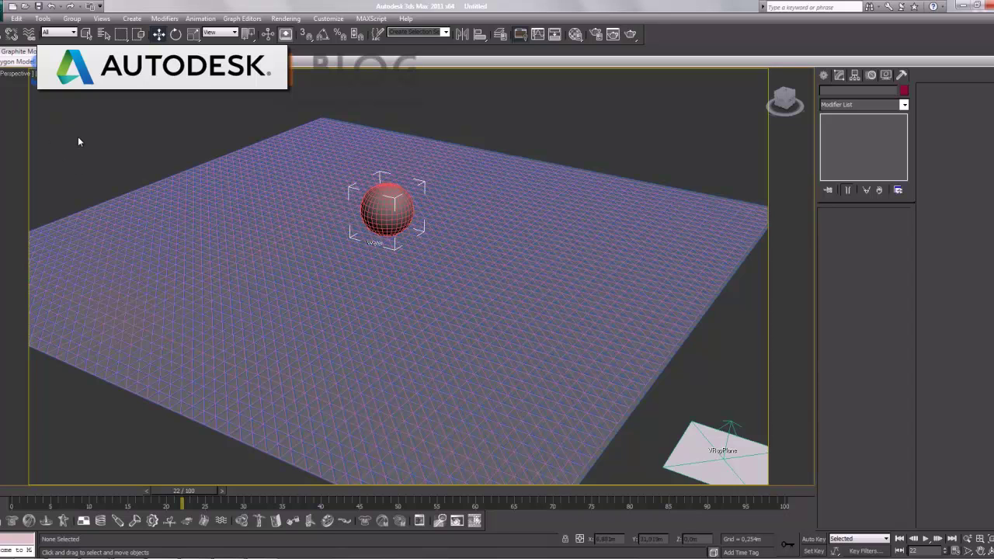
Save the scene as reactor.max on the Desktop
key("ctrl+s")
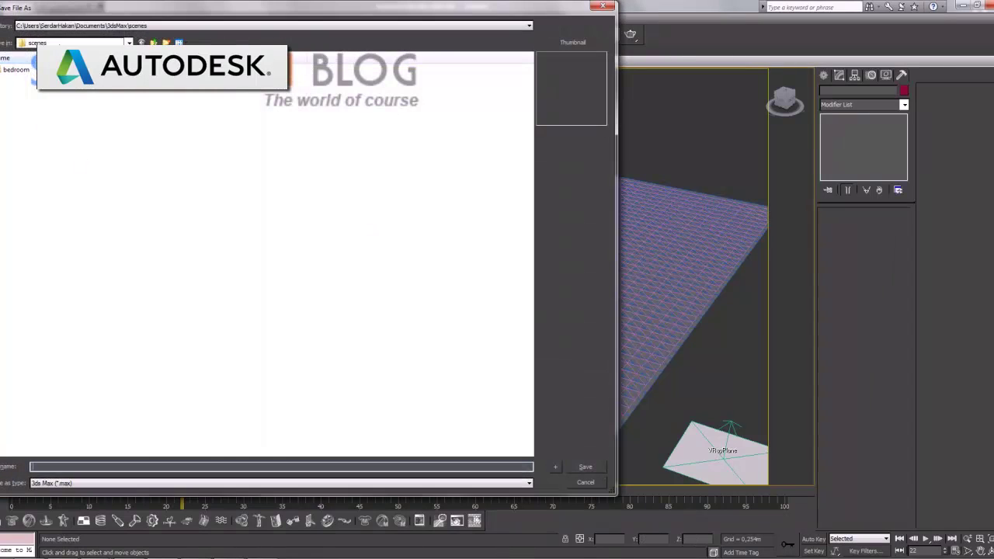
left_click(63, 467)
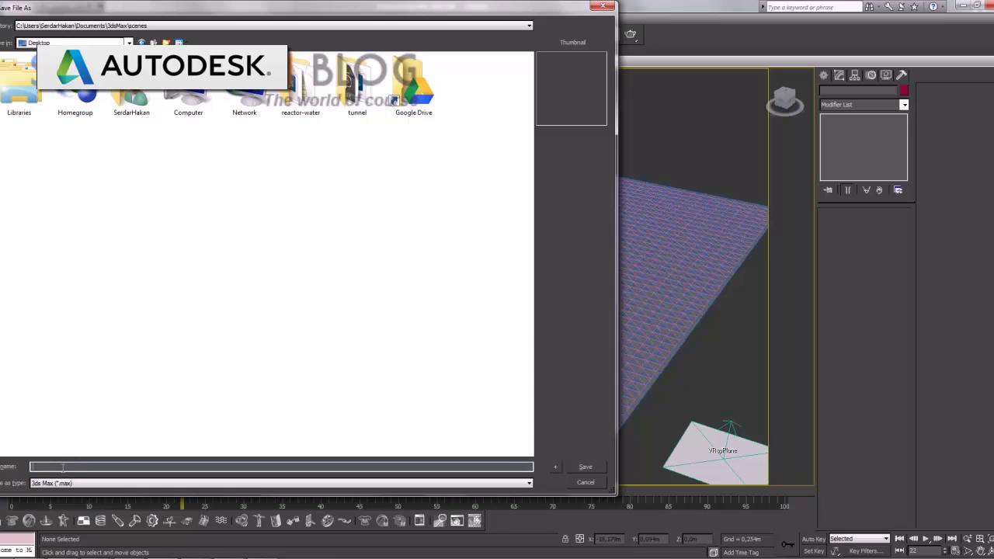
type("re")
type("or")
key("Return")
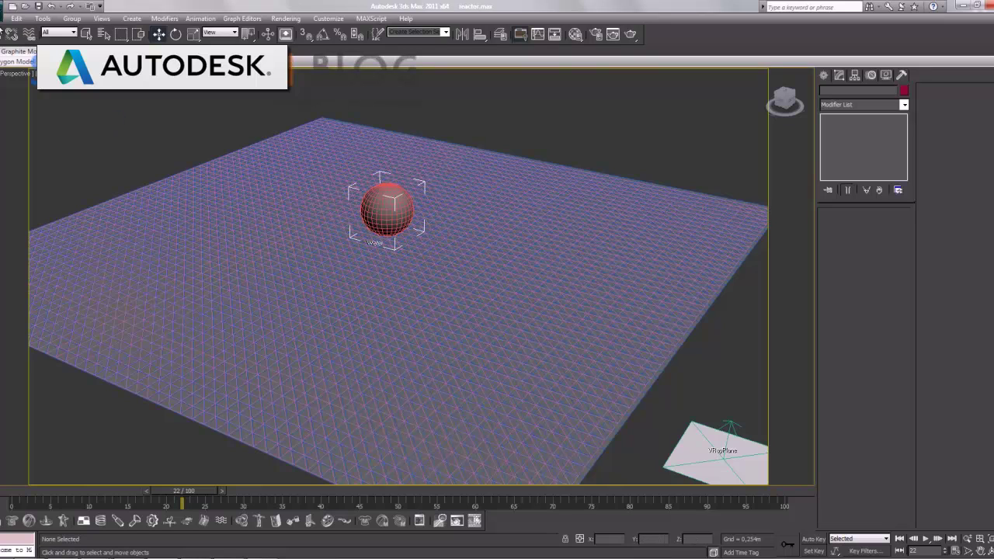
Reset 3ds Max from the Application menu and confirm the reset
left_click(2, 14)
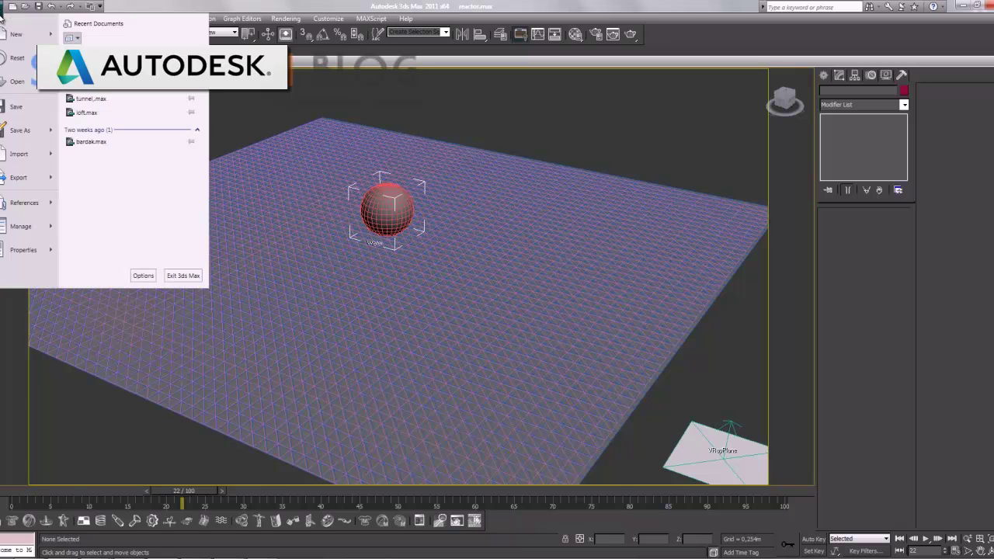
left_click(17, 57)
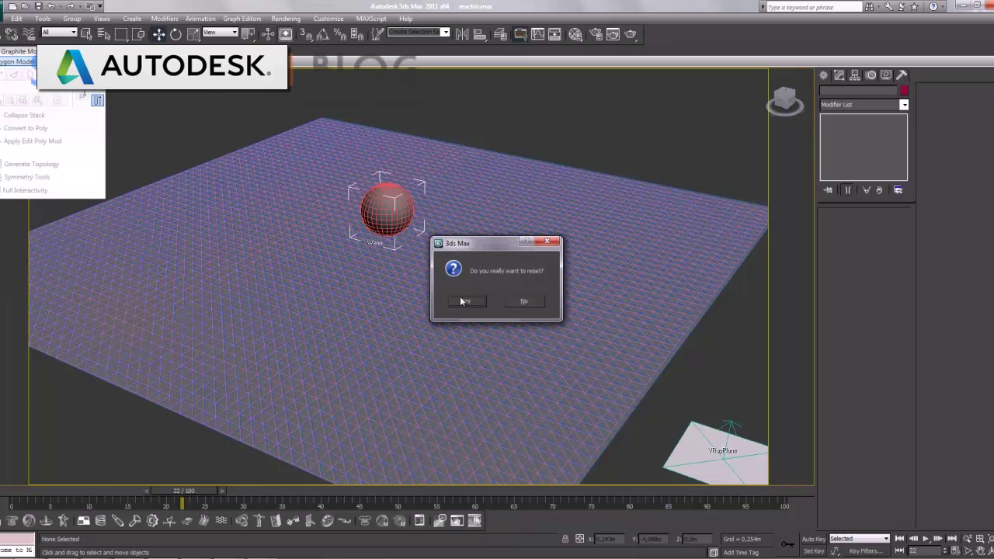
left_click(463, 302)
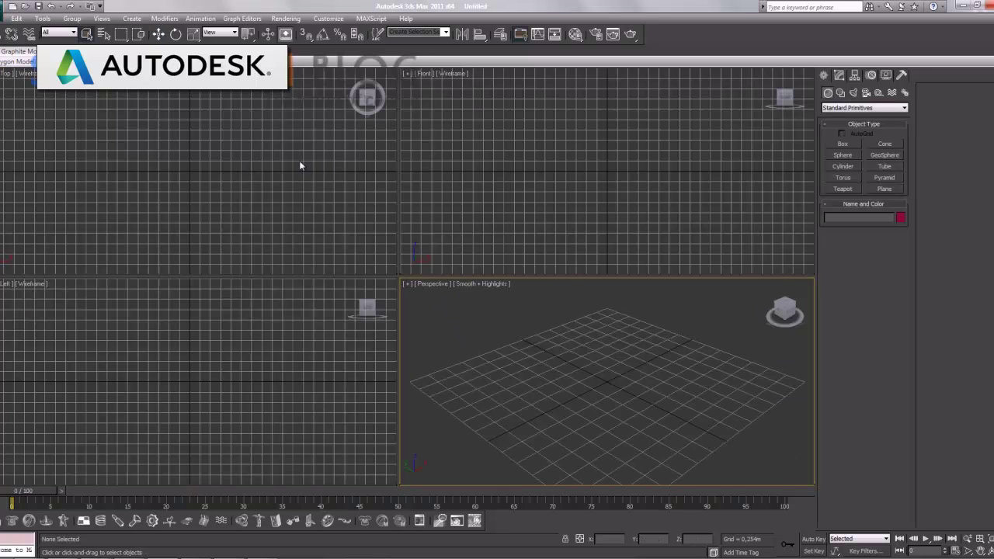
left_click(328, 18)
left_click(344, 159)
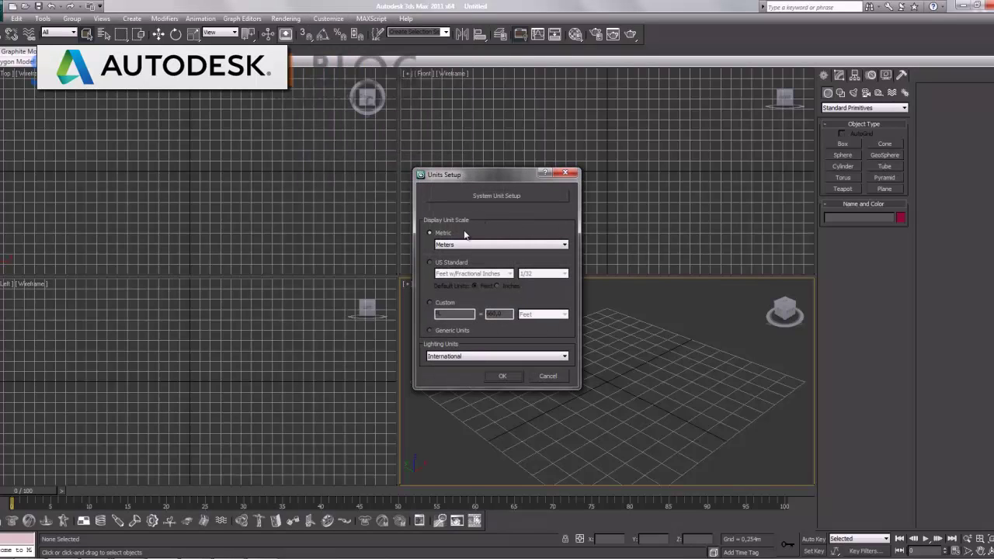
left_click(553, 378)
left_click(304, 167)
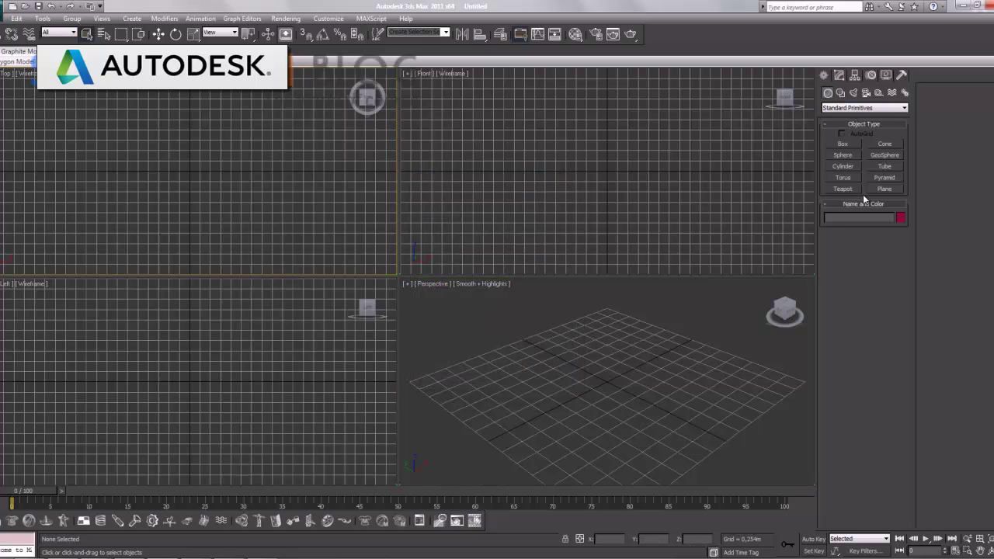
left_click(729, 157)
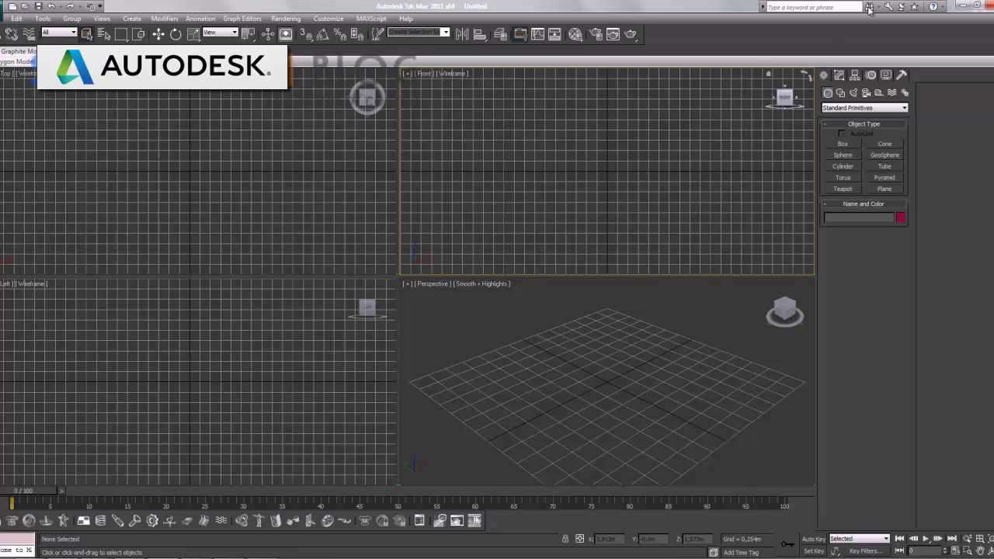
Draw a reactor Water space warp plane in the Top view
left_click(891, 93)
left_click(864, 108)
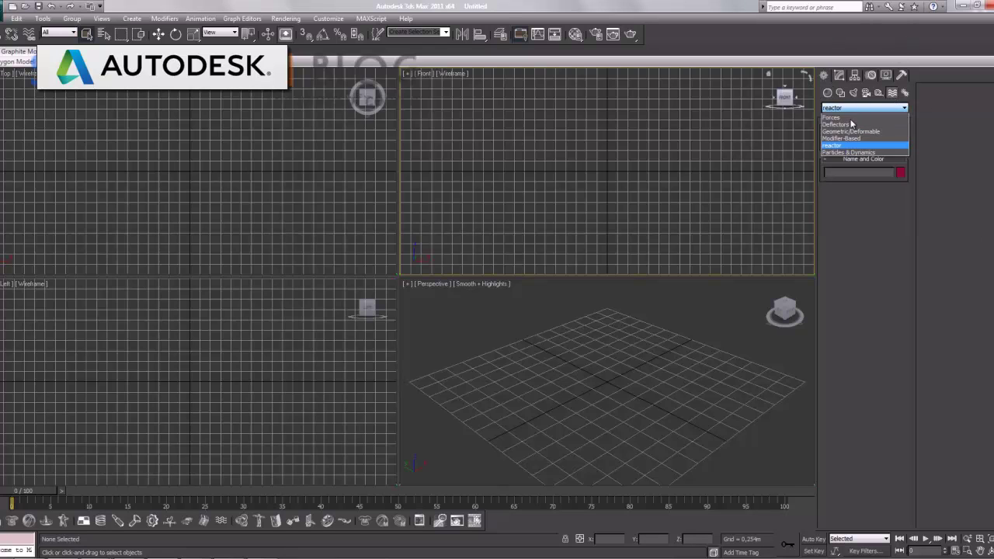
left_click(842, 146)
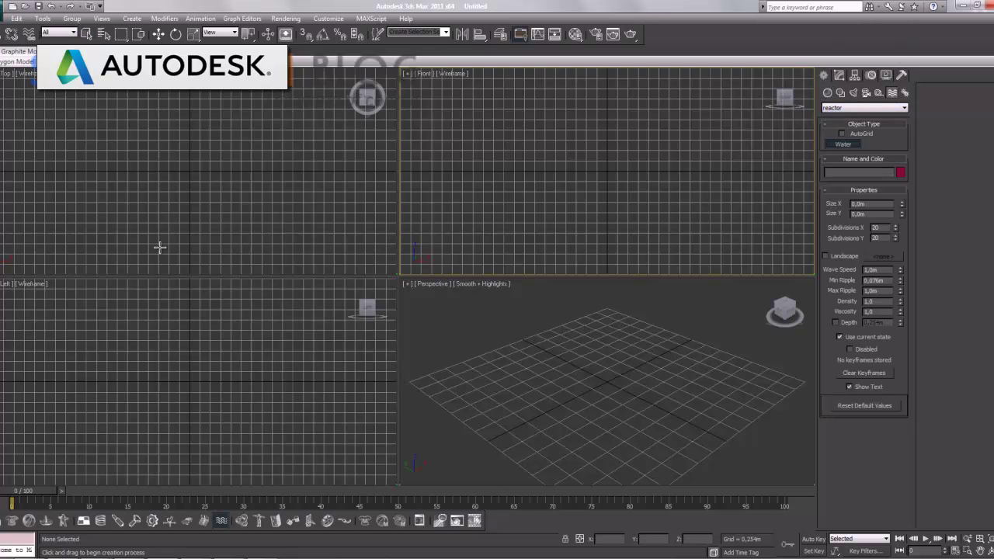
mouse_move(133, 126)
left_mouse_down()
mouse_move(185, 193)
mouse_move(273, 254)
left_mouse_up()
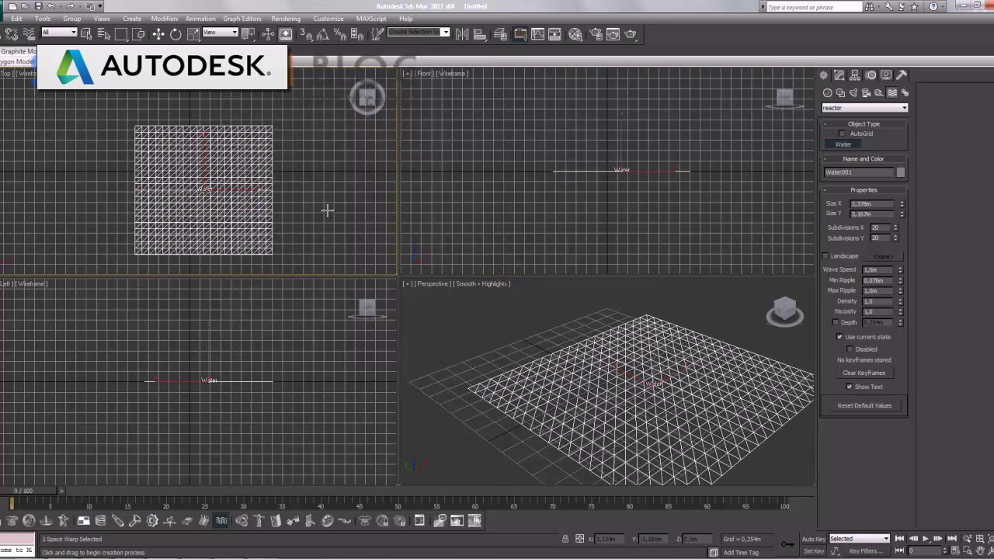
Select Water001 for editing and maximize the Perspective viewport
left_click(160, 35)
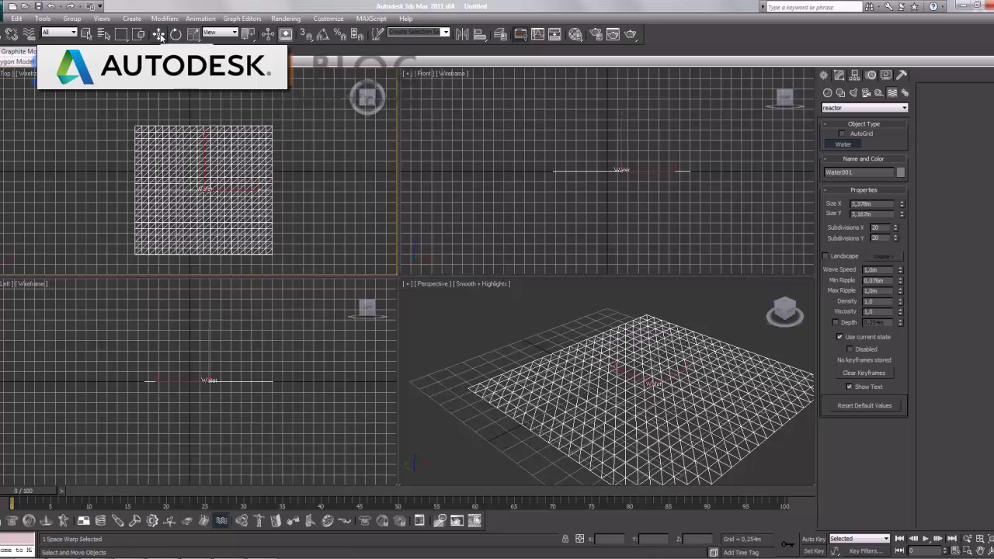
left_click(840, 75)
left_click(718, 356)
key("alt+w")
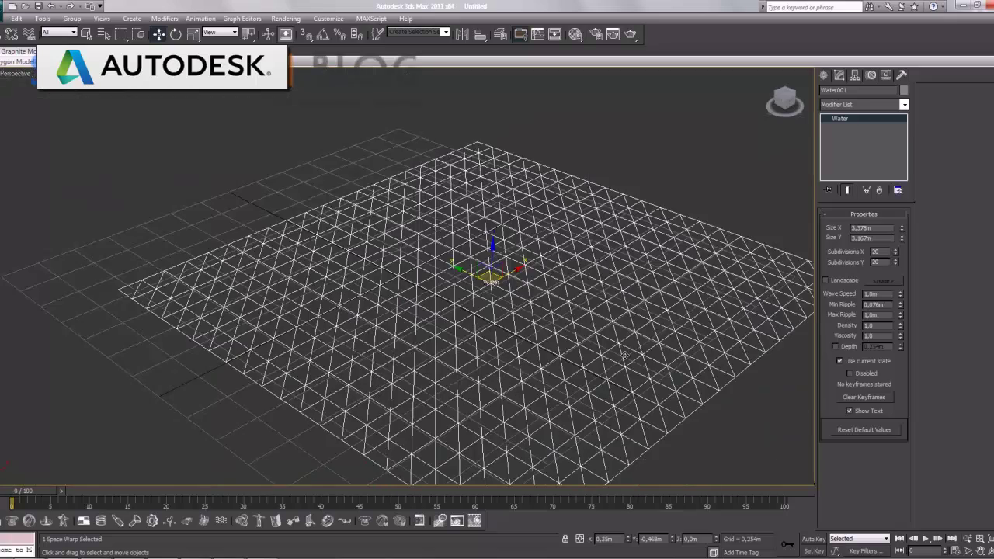
Set the Water plane's Size X and Y to 30 m and its subdivisions to 50
scroll(625, 355, "down", 2)
scroll(565, 290, "down", 1)
scroll(520, 289, "down", 1)
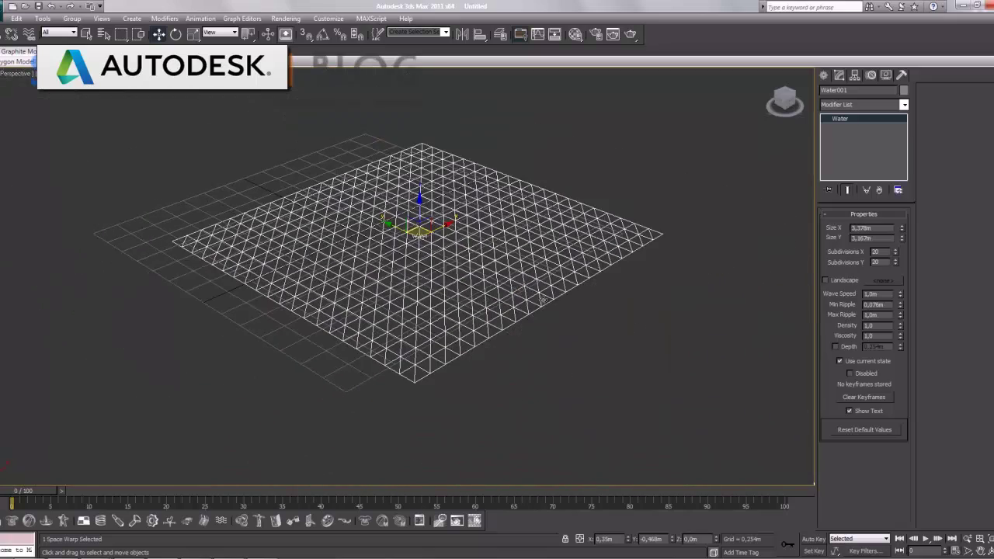
middle_click_drag(515, 268, 517, 282, "alt")
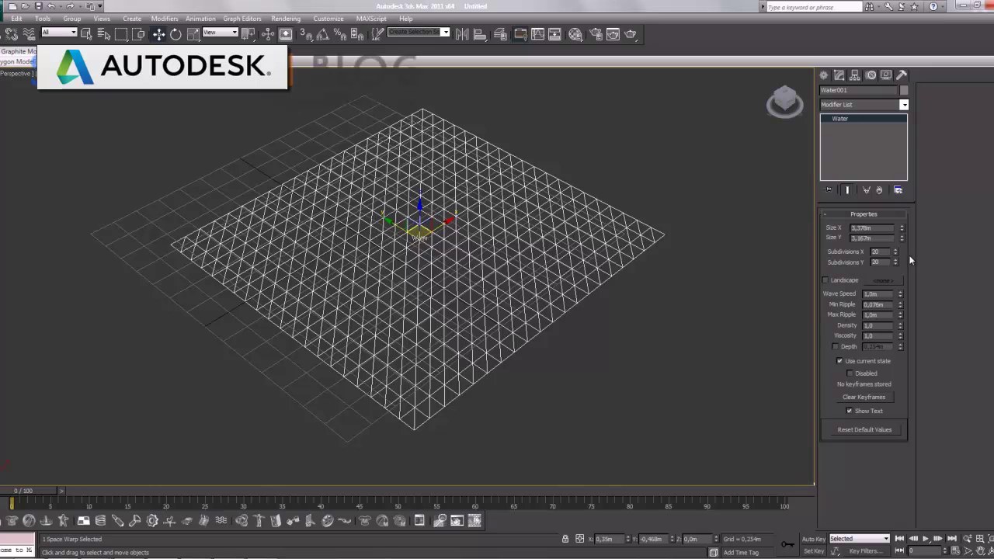
double_click(860, 227)
type("30")
key("Tab")
key("Return")
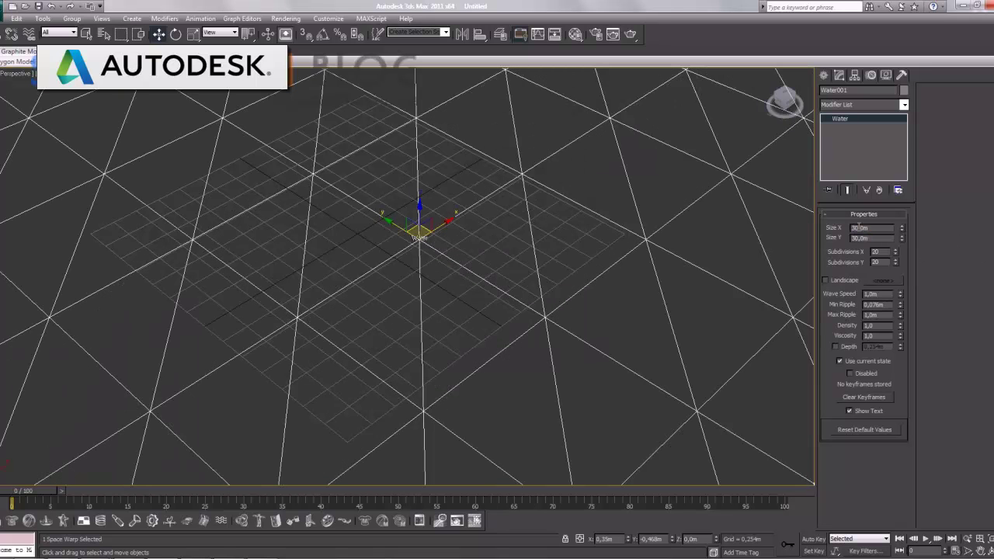
key("z")
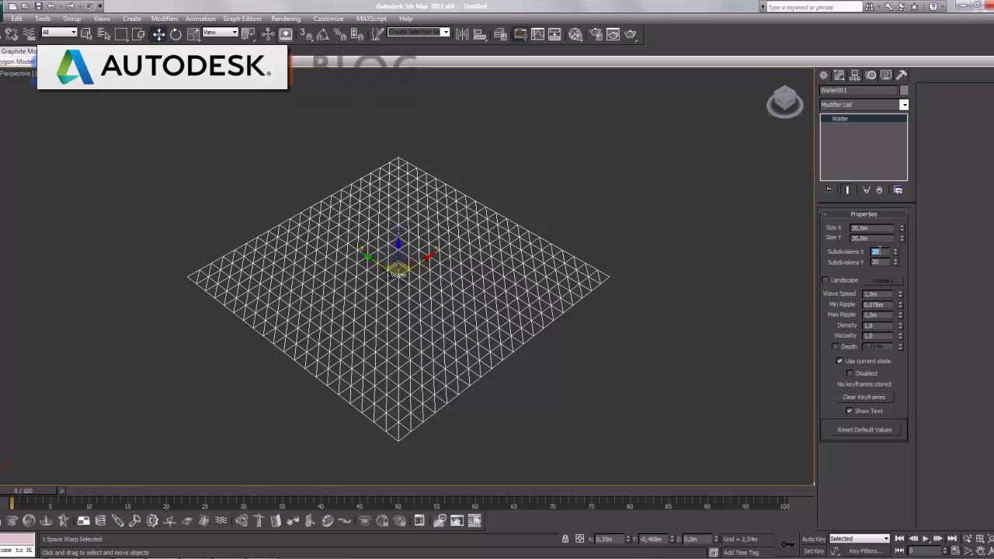
type("50")
key("Tab")
type("50")
key("Return")
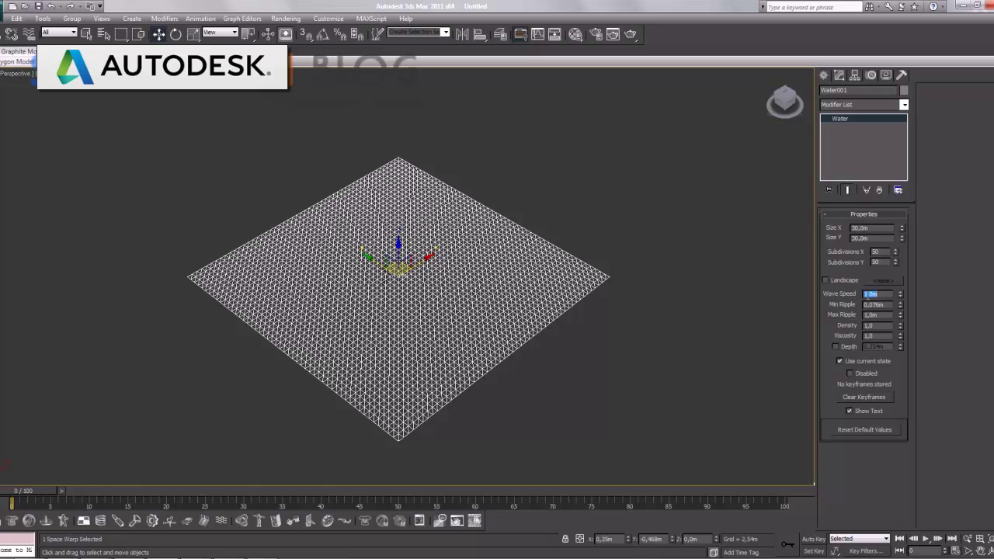
Set Wave Speed to 12 m, Min Ripple to 1 m and Max Ripple to 72 m
double_click(868, 294)
type("12")
key("Tab")
type("1")
key("Tab")
key("Return")
Reselect the Water plane and raise it slightly above the grid
left_click(637, 198)
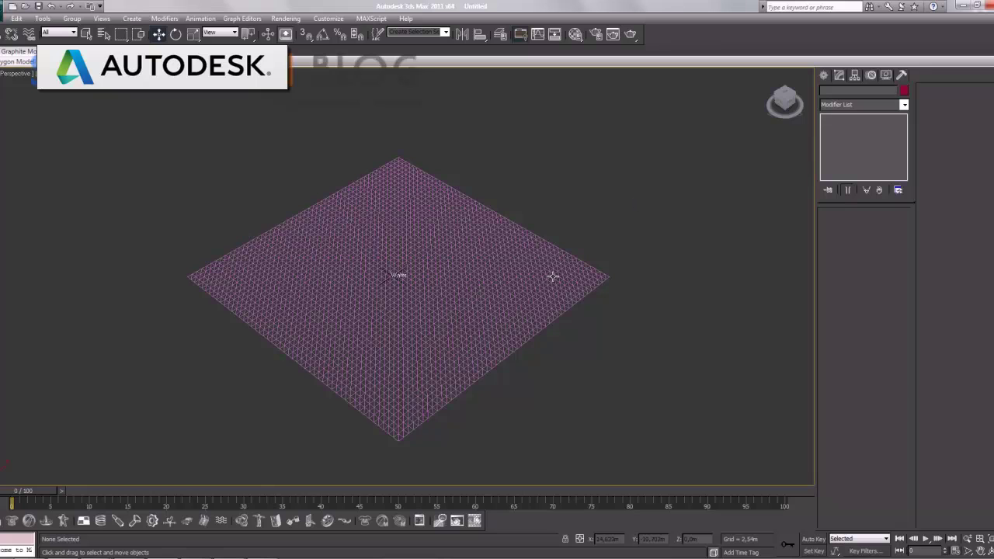
left_click(496, 320)
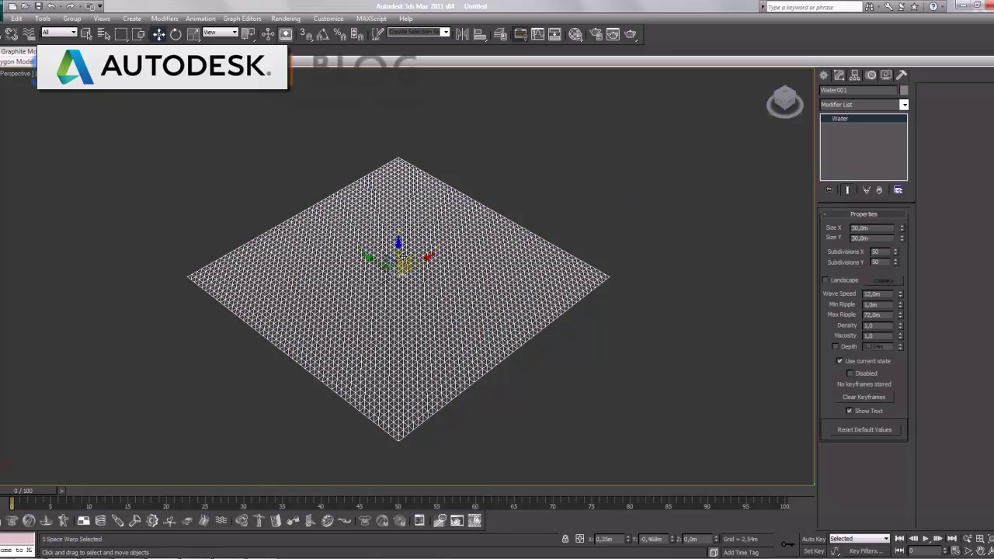
left_click_drag(398, 252, 399, 220)
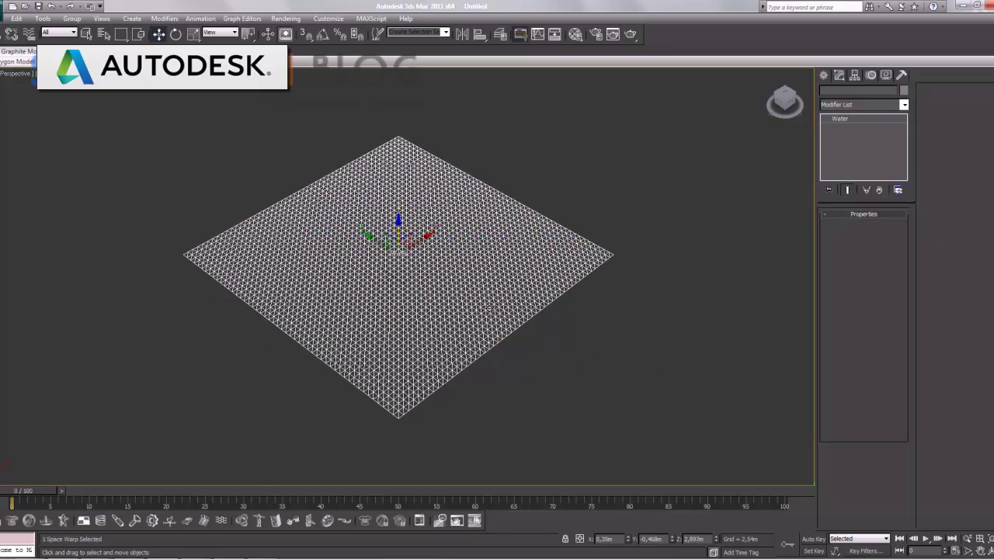
Draw a roughly 30 m square Plane over the Water gizmo in the maximized Top view
left_click(824, 76)
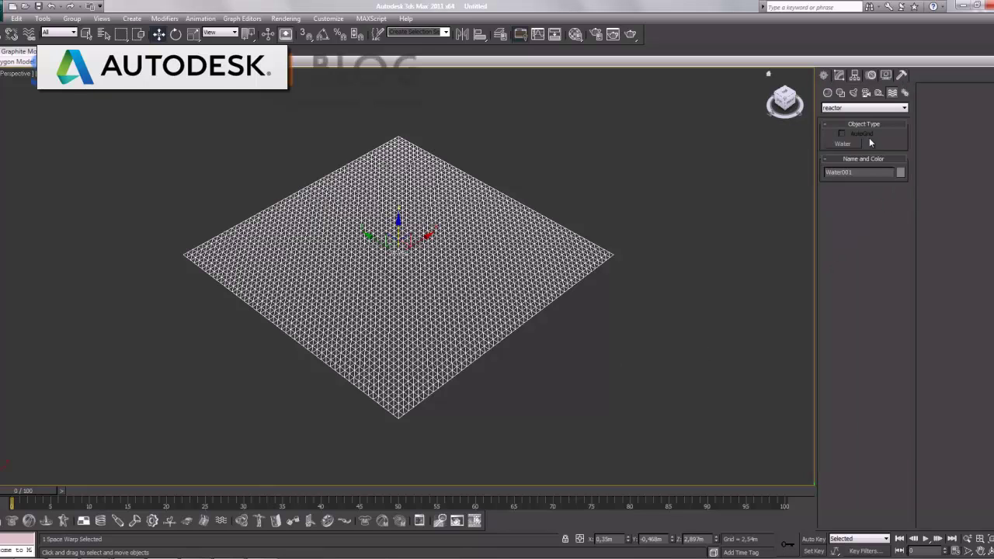
left_click(828, 93)
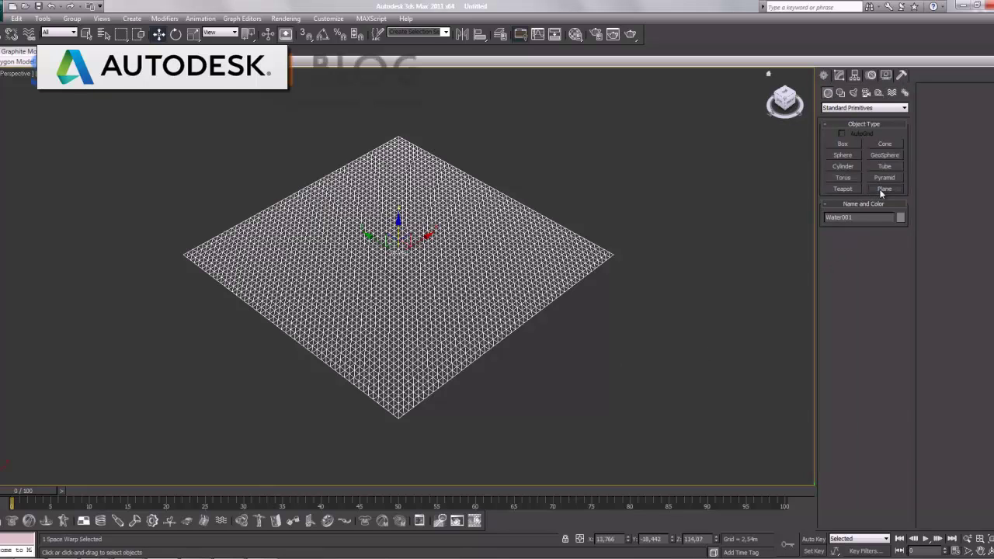
left_click(879, 189)
key("alt+w")
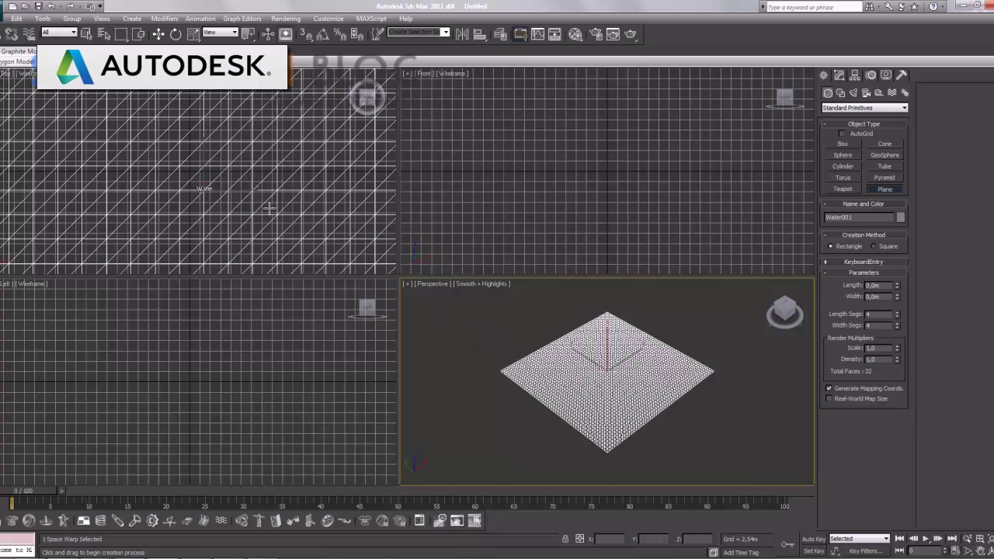
key("alt+w")
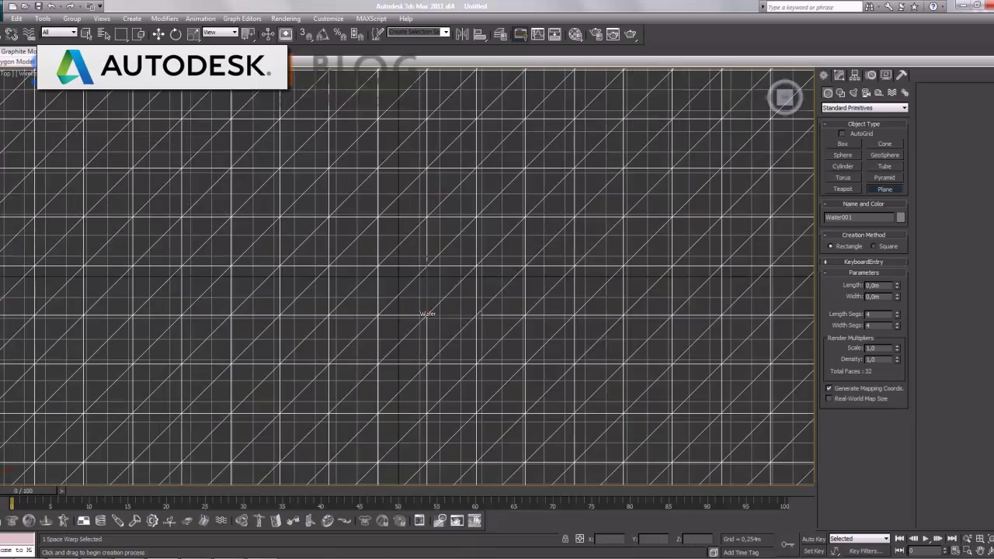
scroll(335, 284, "down", 2)
scroll(335, 284, "down", 3)
scroll(335, 283, "down", 3)
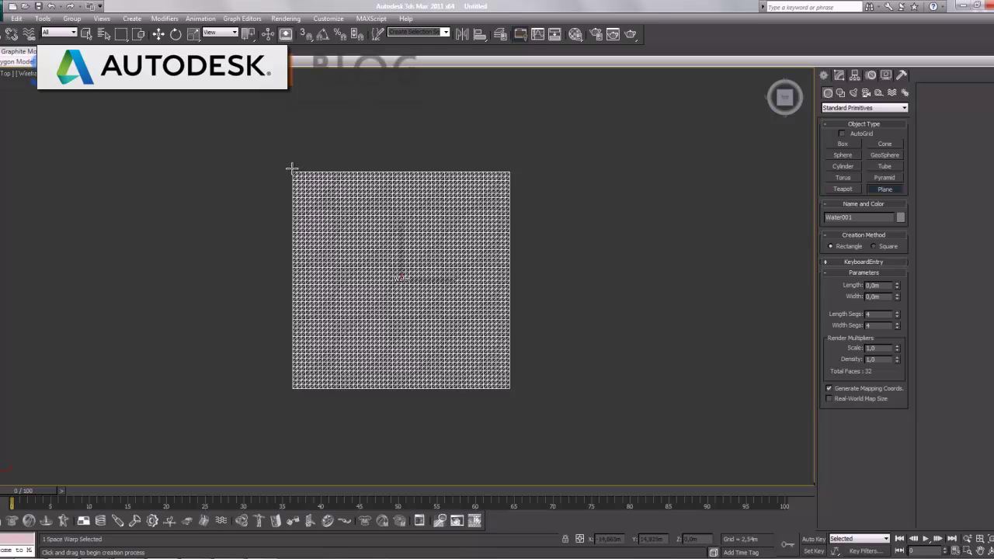
left_click_drag(290, 170, 511, 389)
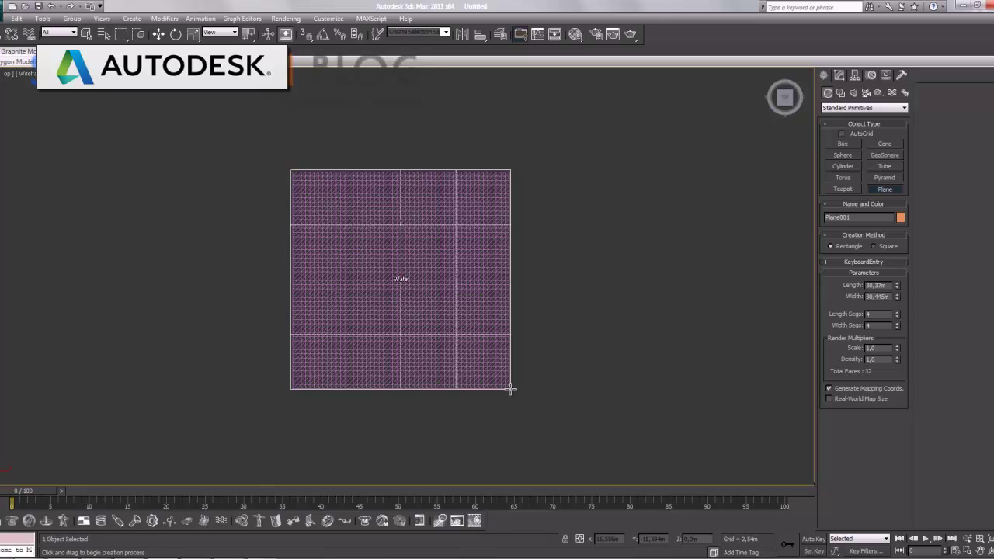
key("w")
left_click(839, 75)
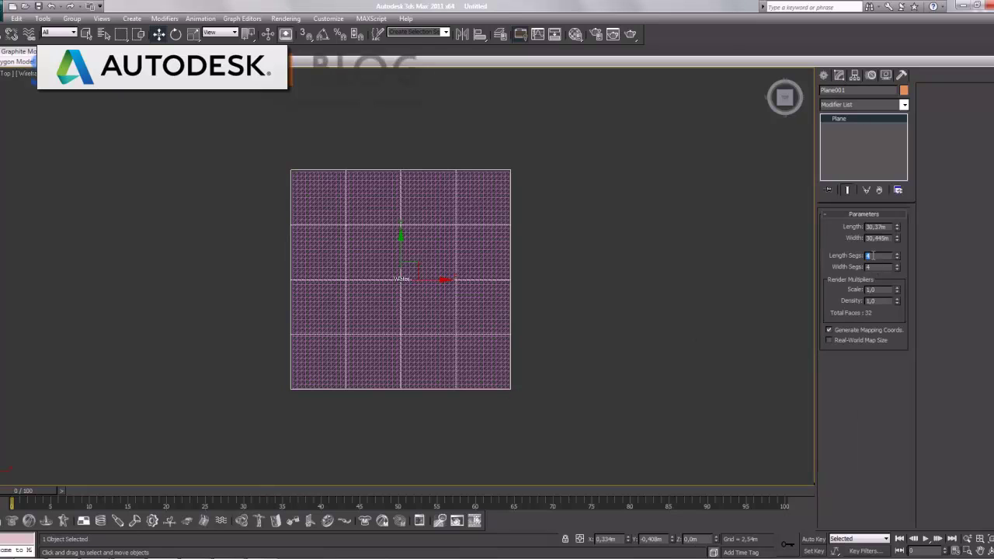
Give Plane001 50 length segments and 50 width segments
type("50")
key("Tab")
type("50")
key("Return")
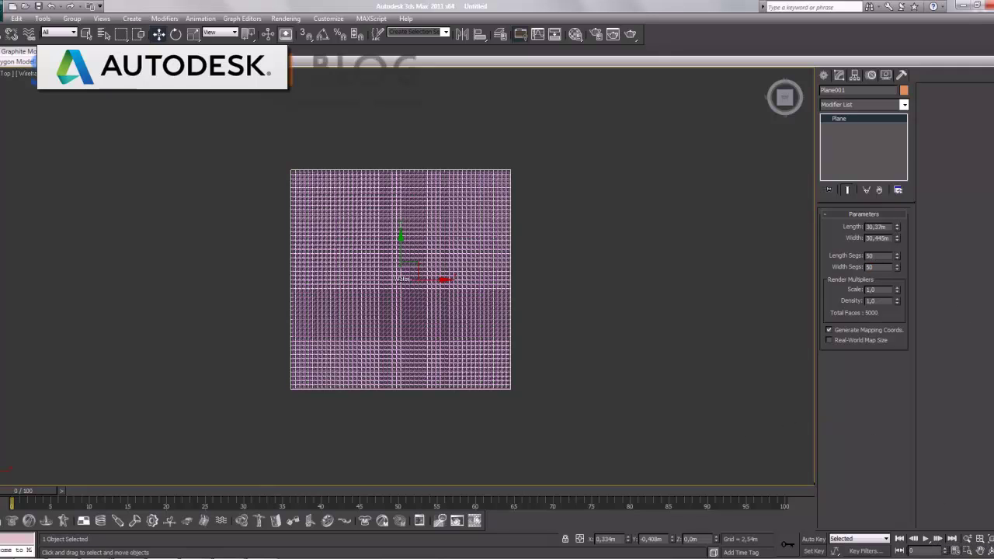
Orbit and zoom the maximized Perspective view to inspect the dense plane, then restore four viewports
key("alt+w")
right_click(709, 427)
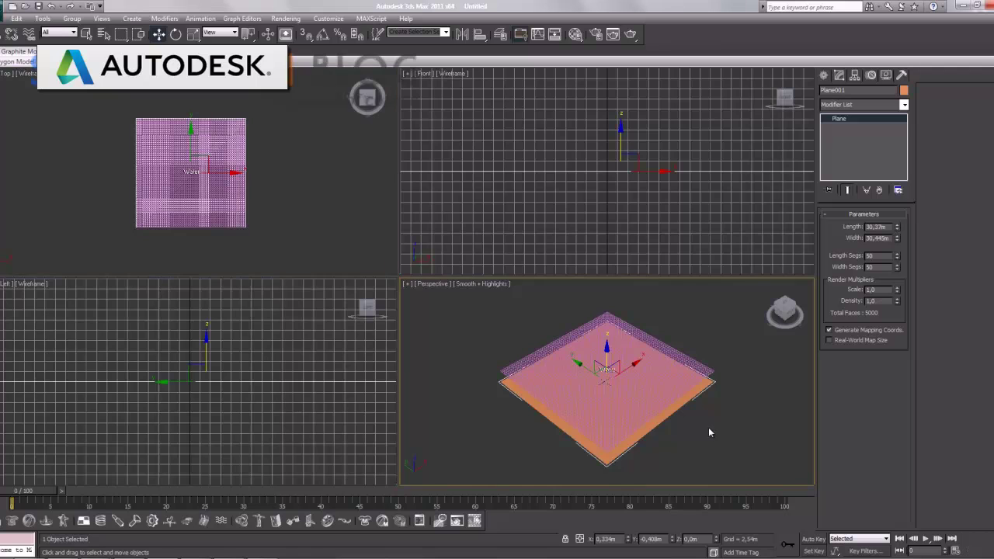
key("alt+w")
middle_click_drag(577, 408, 523, 403, "alt")
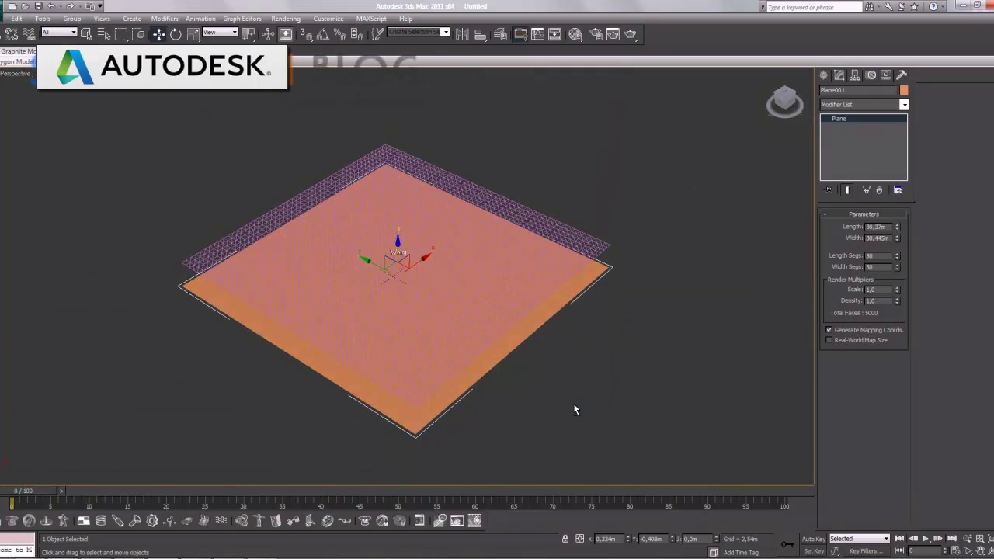
scroll(522, 407, "up", 3)
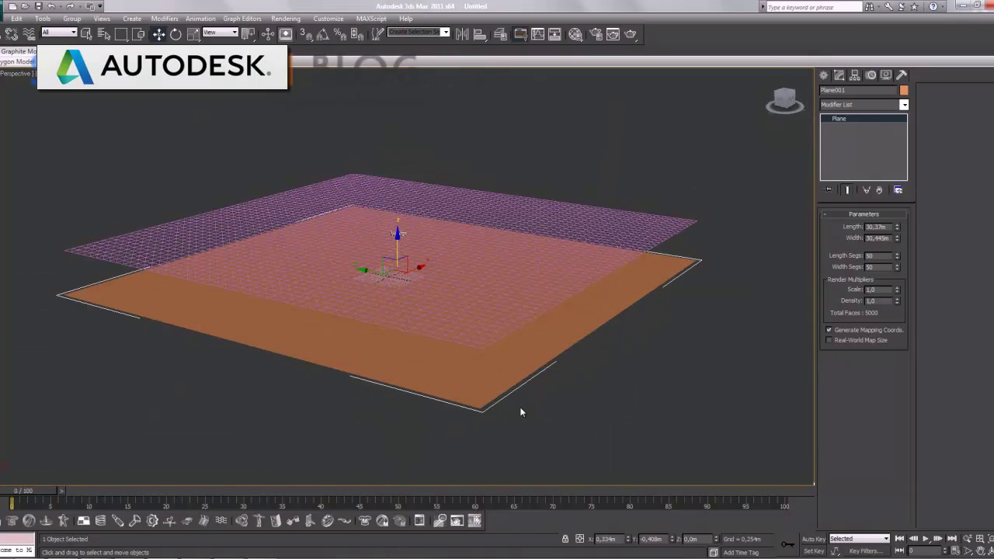
scroll(533, 417, "up", 3)
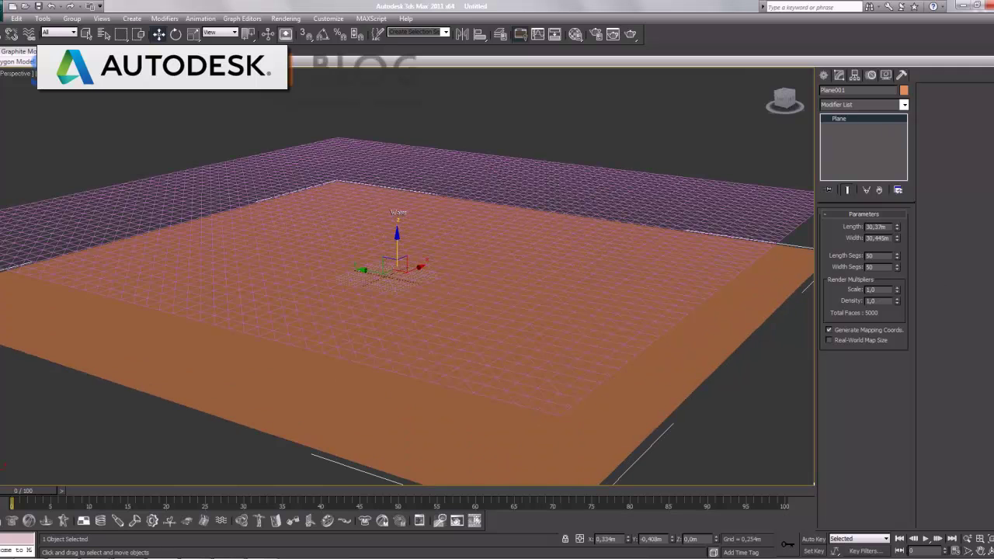
key("alt+w")
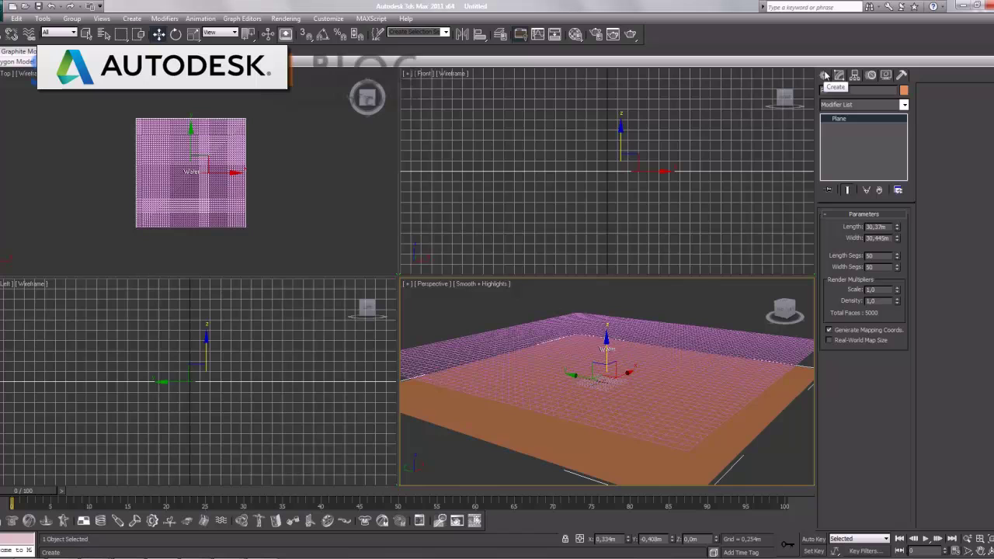
Create a sphere at the plane's centre and raise it high above the plane
left_click(825, 75)
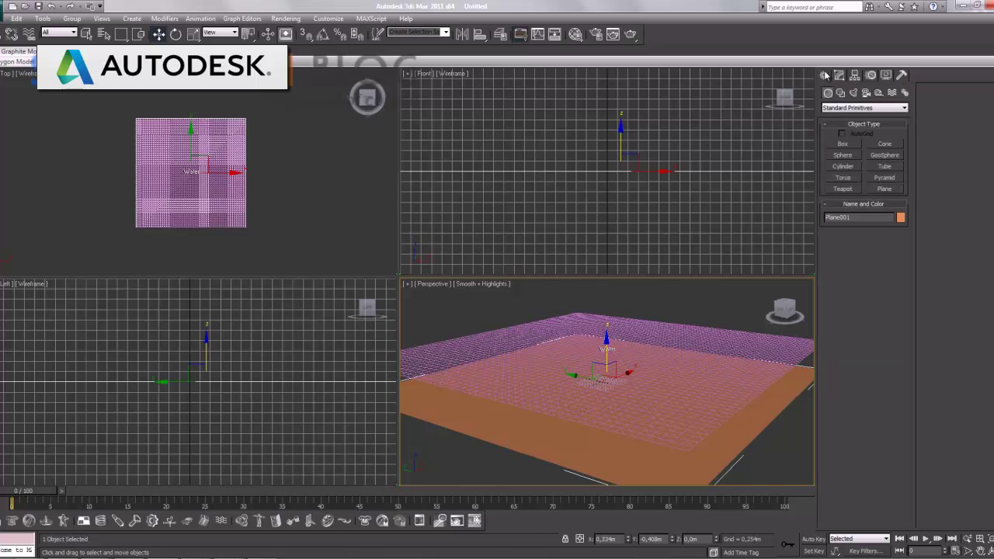
left_click(852, 159)
left_click_drag(189, 168, 192, 172)
key("w")
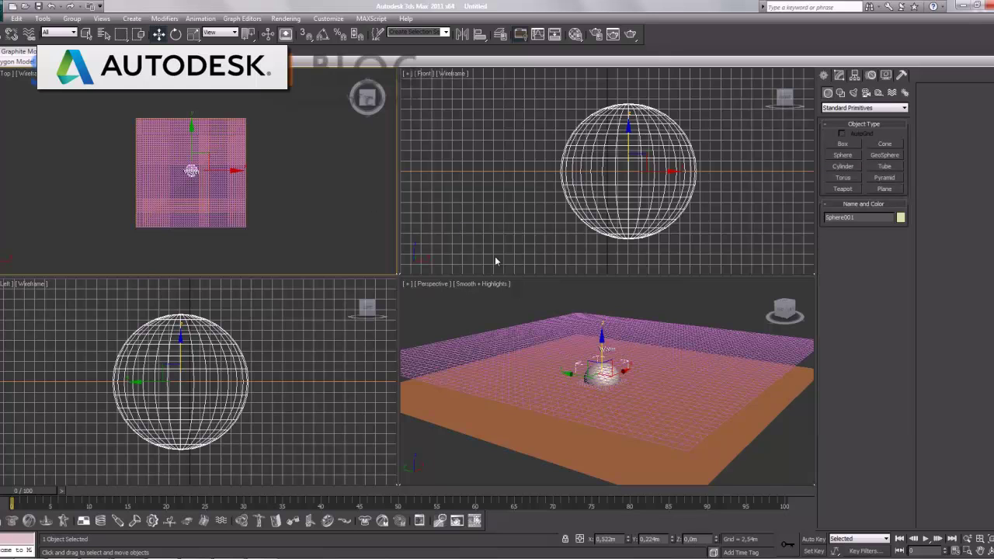
scroll(694, 201, "down", 5)
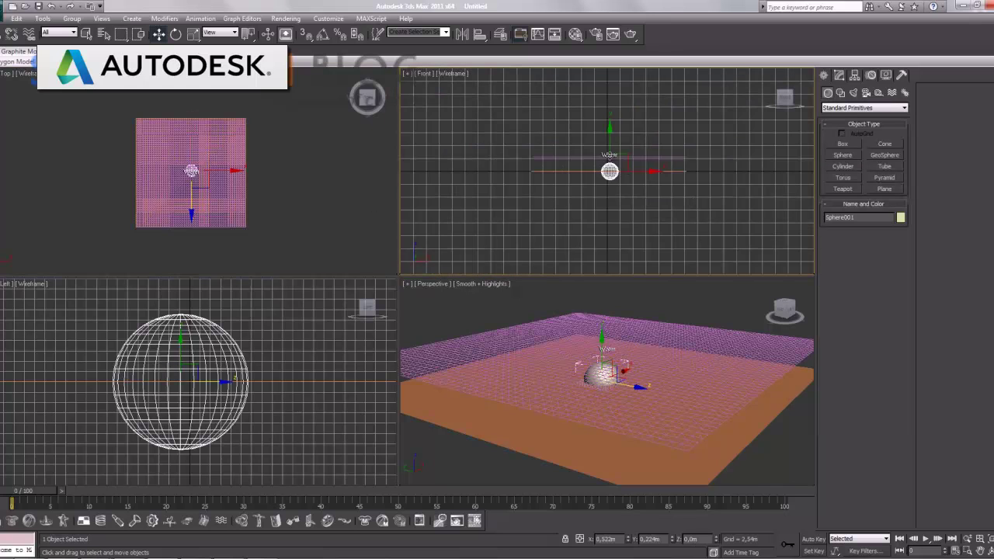
left_click_drag(609, 140, 612, 83)
Add the sphere to a new Rigid Body Collection and move the helper aside to the left
right_click(636, 371)
key("alt+w")
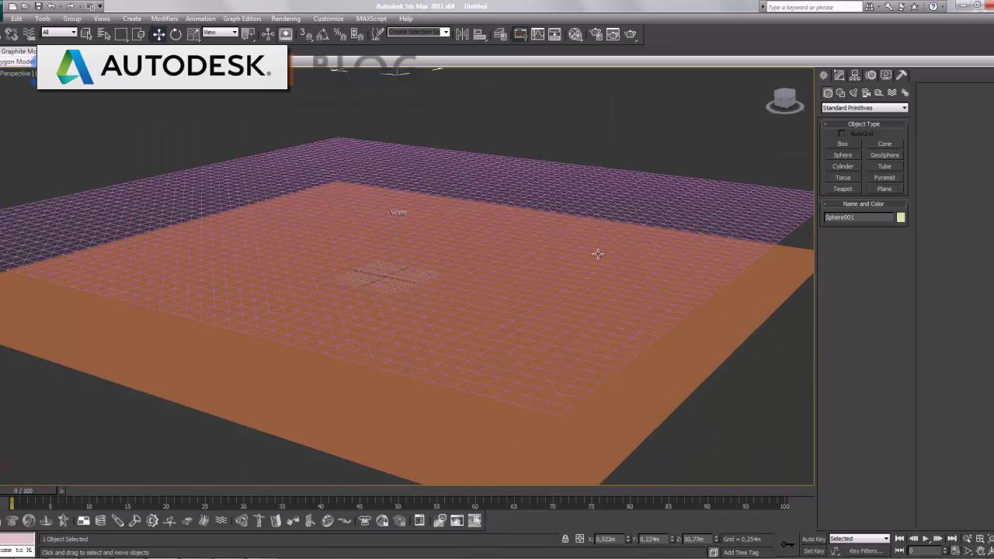
scroll(526, 224, "down", 3)
scroll(505, 230, "up", 1)
scroll(501, 233, "up", 2)
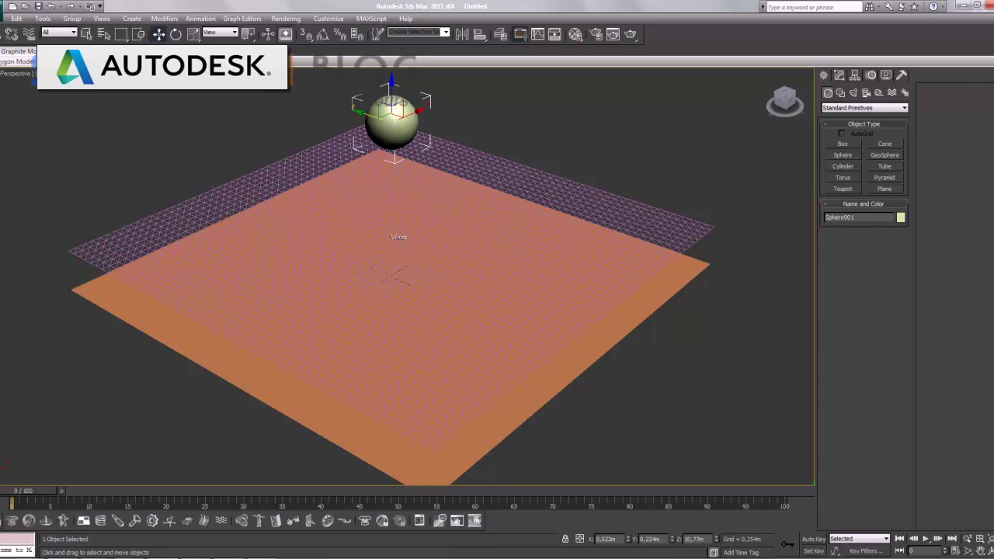
left_click(11, 520)
mouse_move(414, 121)
left_mouse_down()
mouse_move(134, 217)
mouse_move(56, 179)
left_mouse_up()
mouse_move(784, 99)
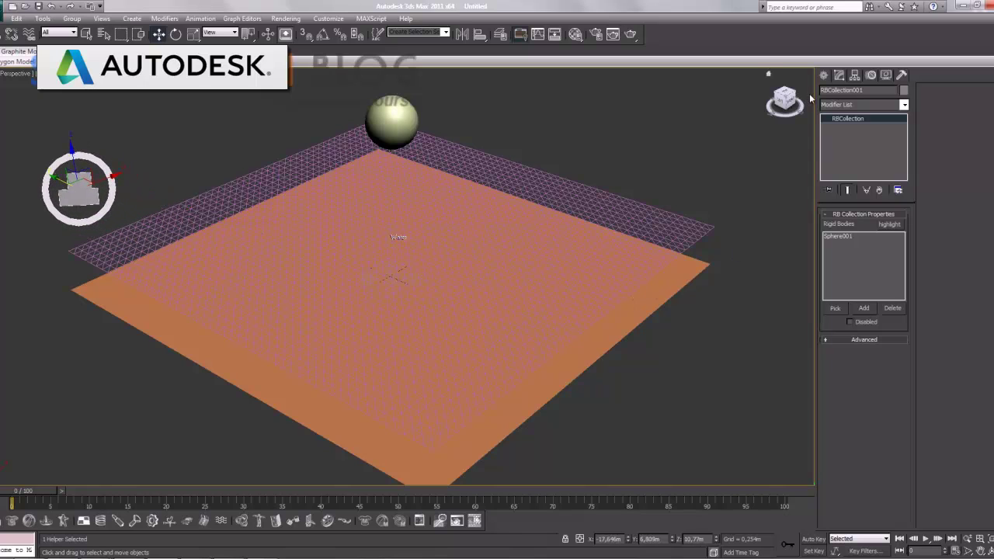
Pick Sphere001 in the collection's body list, then clear the scene selection
left_click(835, 237)
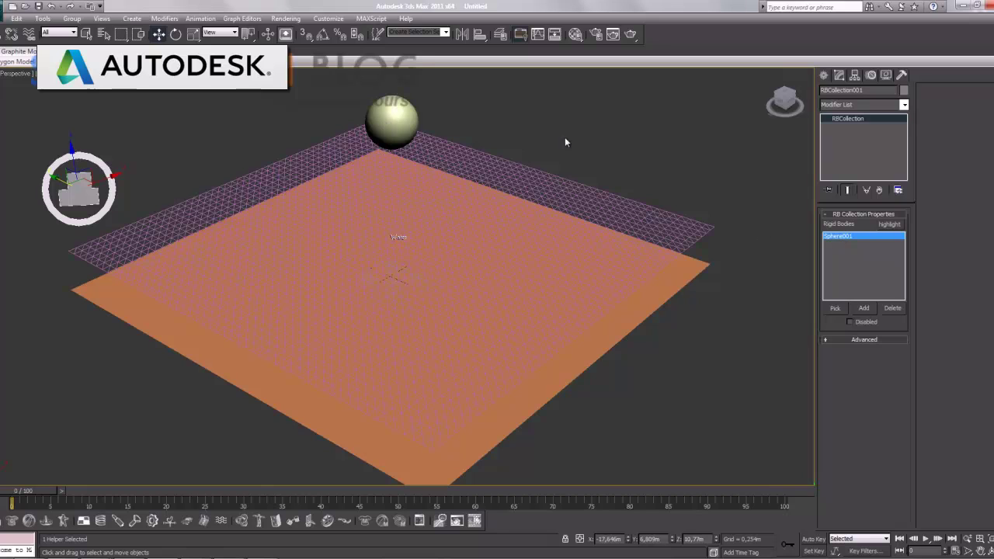
left_click(599, 164)
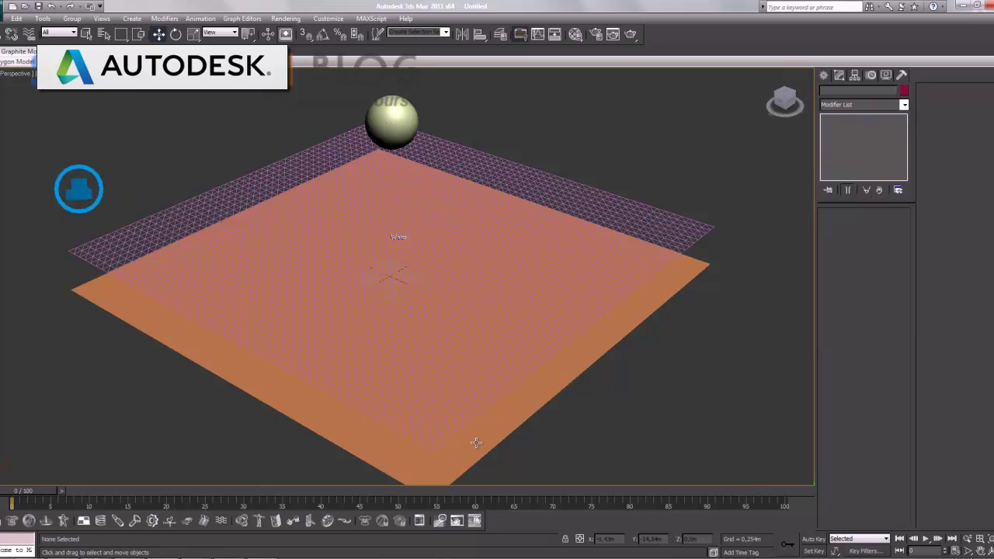
Give Sphere001 mass 20, friction 0.5 and elasticity 0.5, then generate the reactor animation
left_click(413, 124)
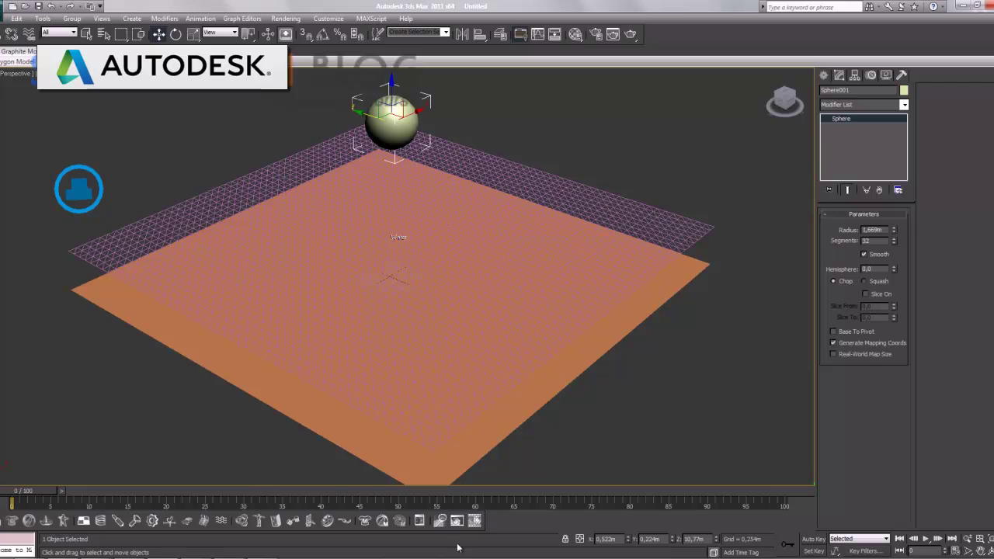
left_click(420, 522)
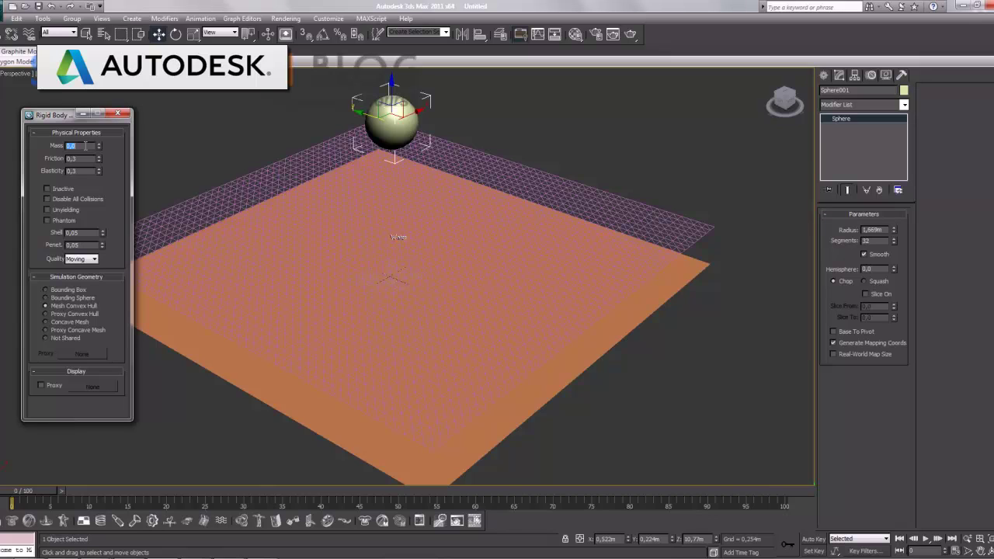
type("20")
left_click(70, 158)
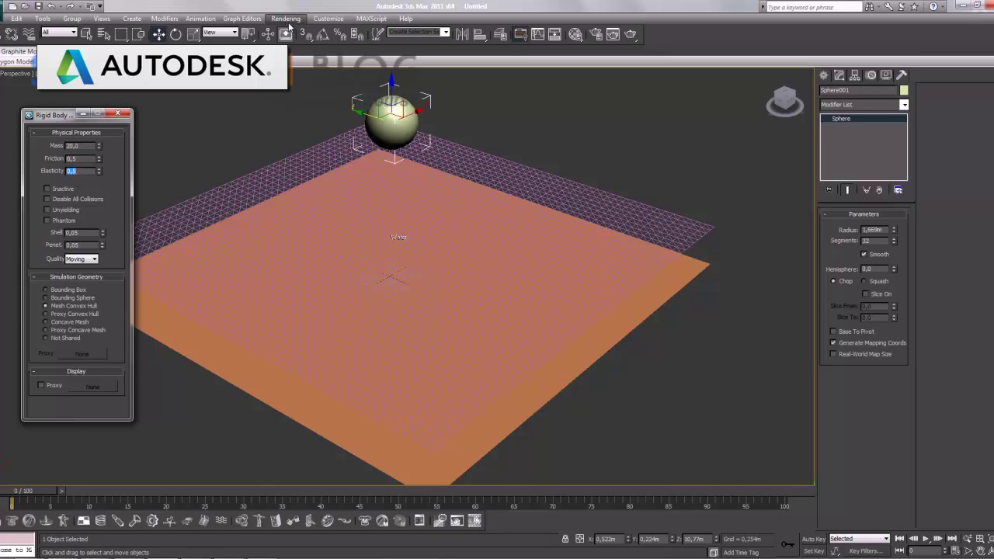
left_click(474, 522)
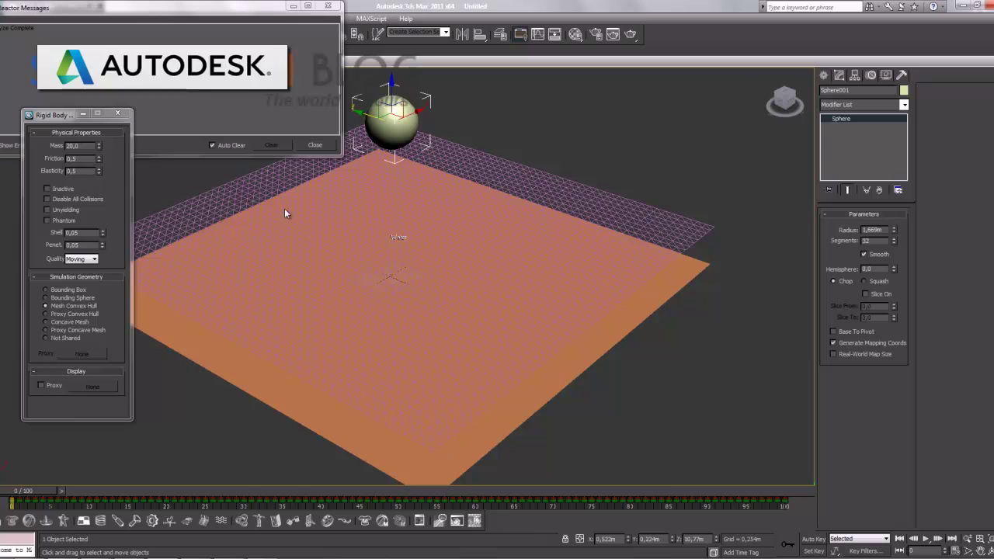
Dismiss reactor messages, scrub the sphere's drop to frame 100, and show edged faces
left_click(314, 146)
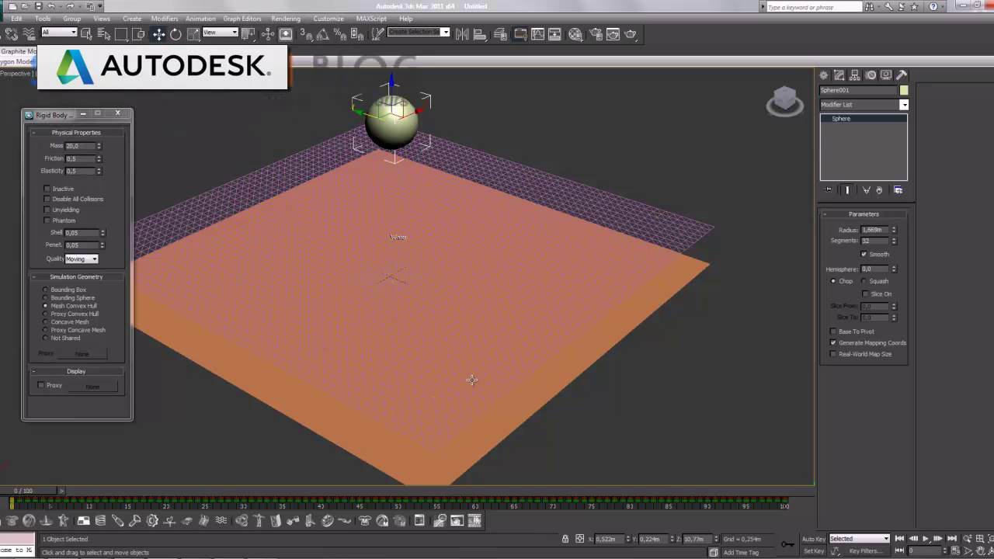
middle_click_drag(479, 378, 478, 359, "alt")
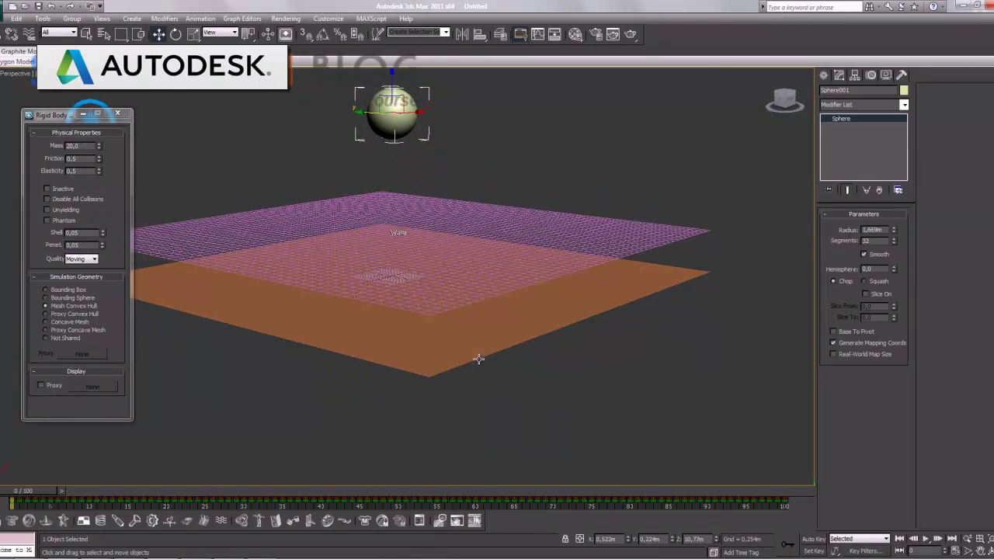
mouse_move(46, 496)
left_mouse_down()
mouse_move(284, 497)
mouse_move(512, 476)
mouse_move(784, 505)
left_mouse_up()
key("w")
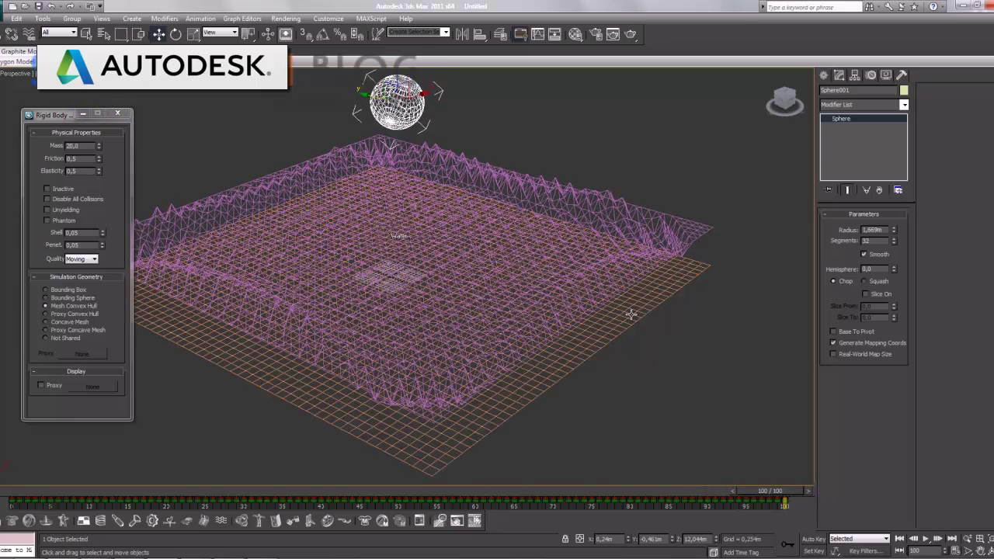
key("F4")
key("F4")
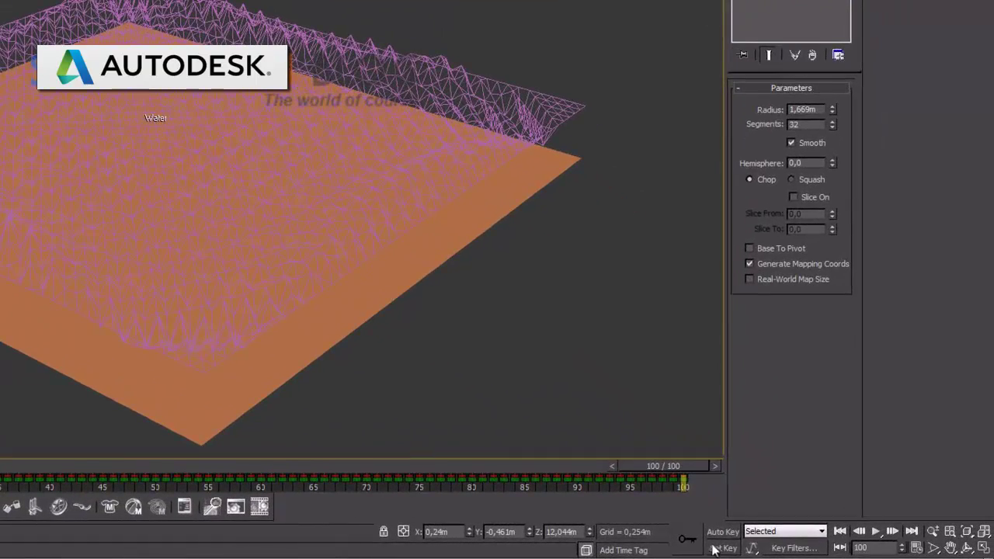
Play the simulation, stop it, and return to frame 0 with a lower view of the planes
left_click(842, 532)
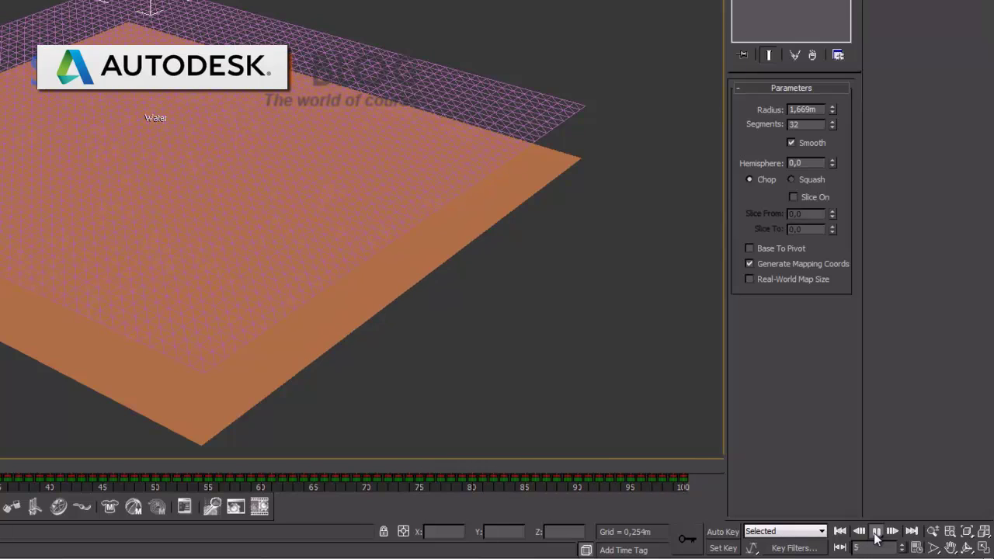
left_click(875, 534)
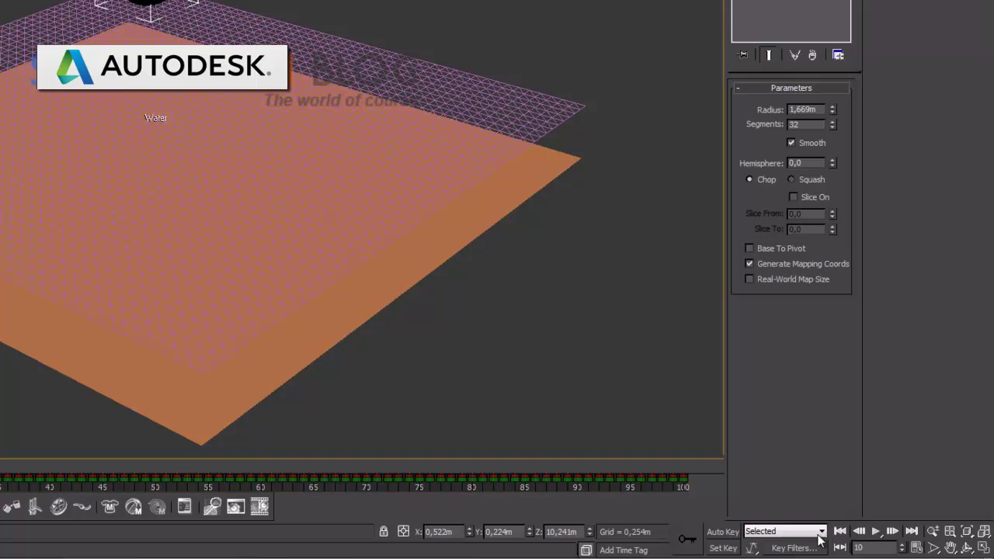
left_click(841, 531)
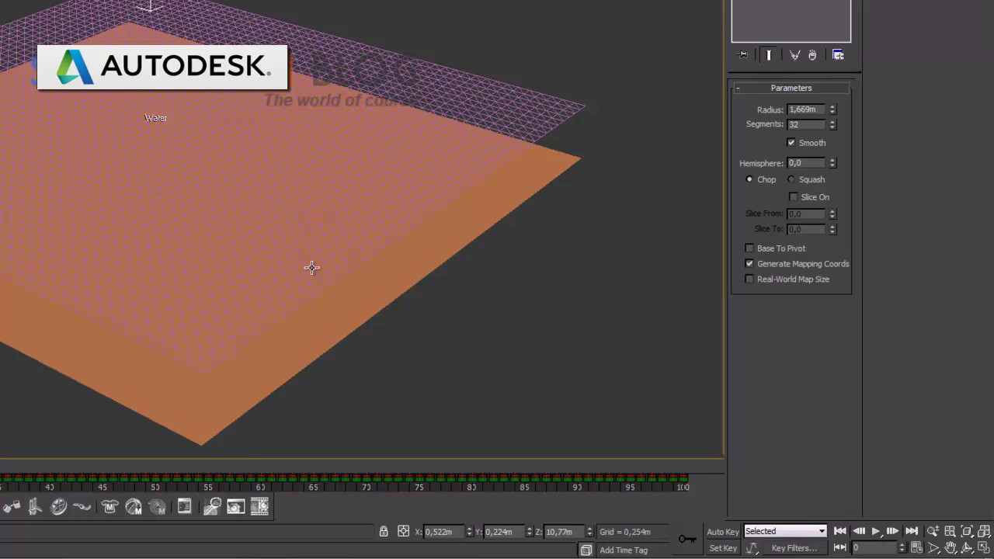
middle_click_drag(312, 268, 321, 276, "alt")
Lower the Water space warp along Z toward the orange plane
left_click(259, 140)
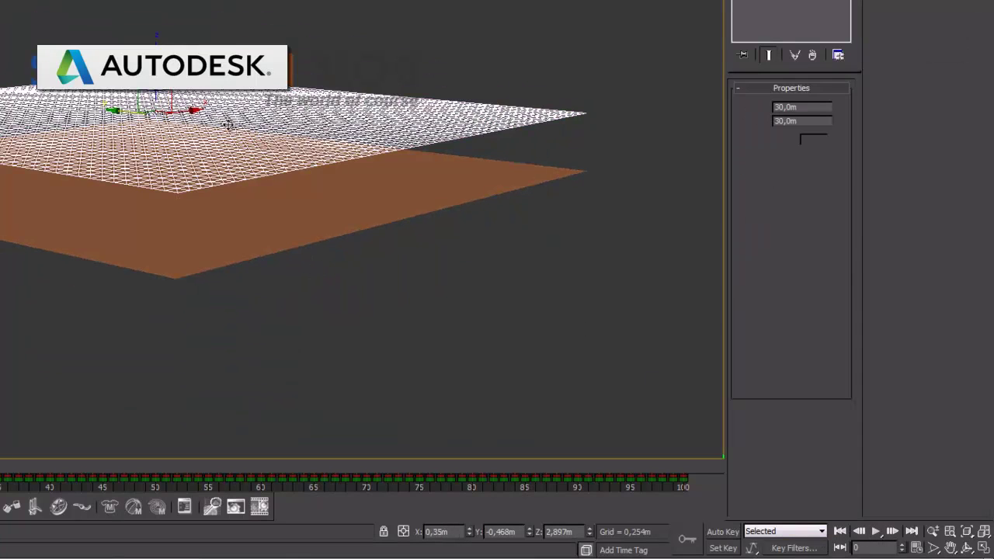
mouse_move(155, 98)
left_mouse_down()
mouse_move(136, 127)
mouse_move(136, 80)
left_mouse_up()
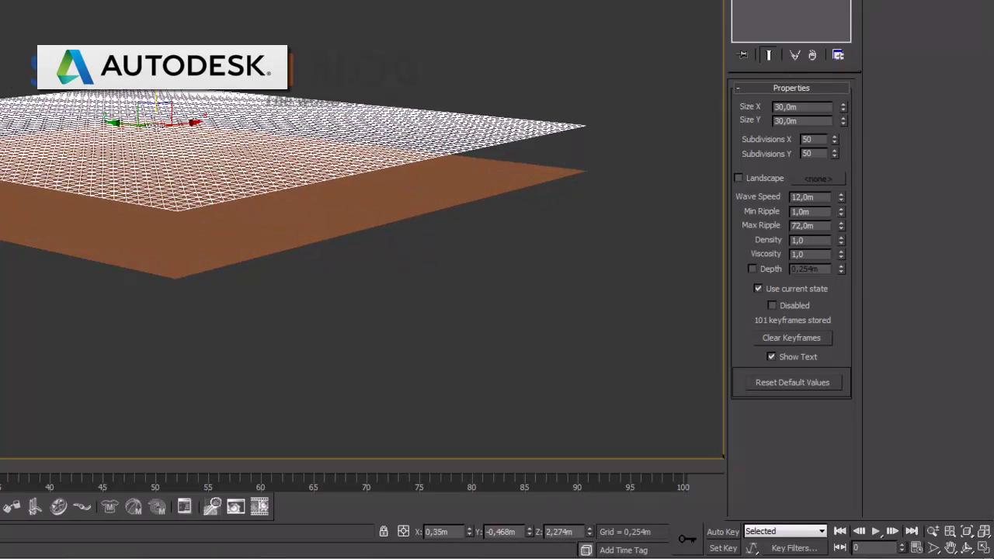
key("ctrl+d")
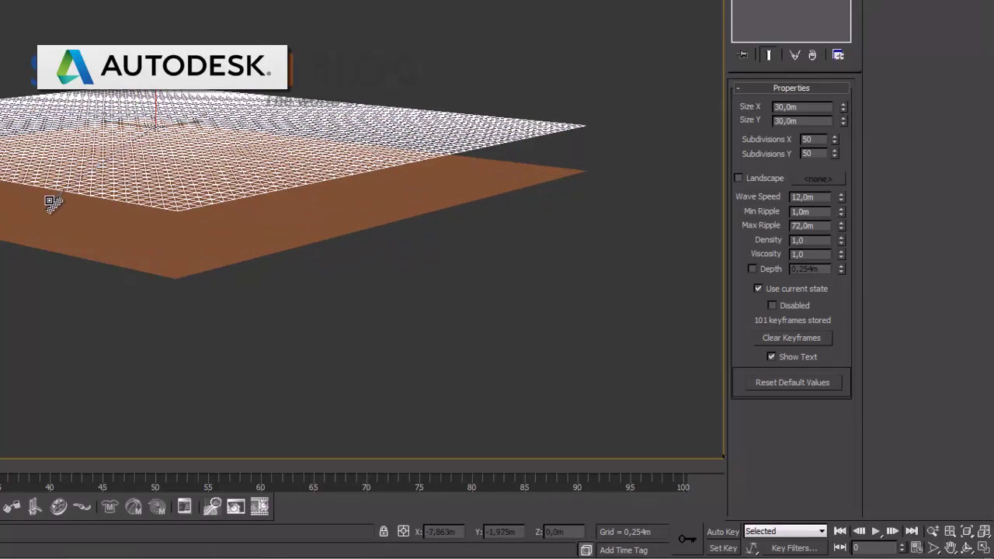
Check the plane's Water WS Modifier, then move the Water warp further down onto the plane
left_click(47, 243)
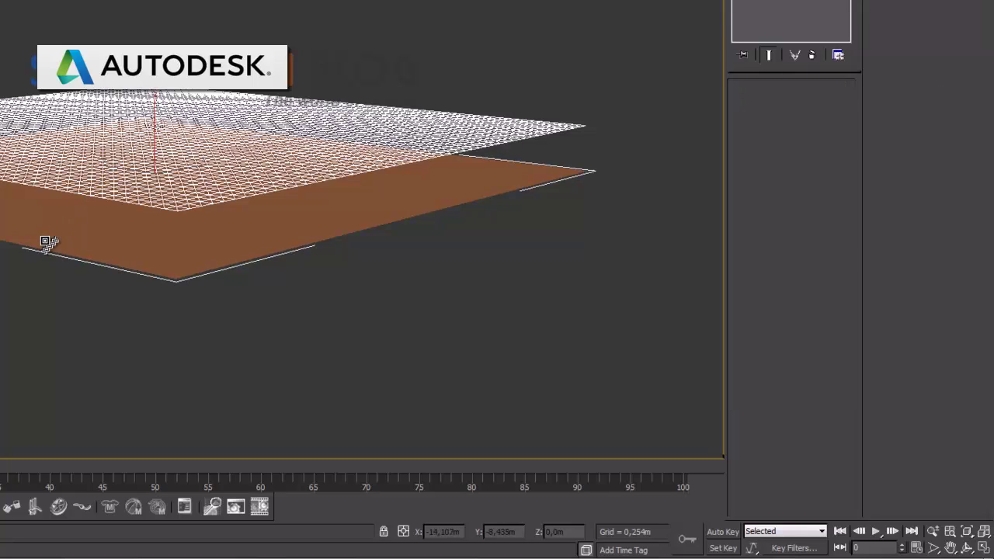
left_click(100, 243)
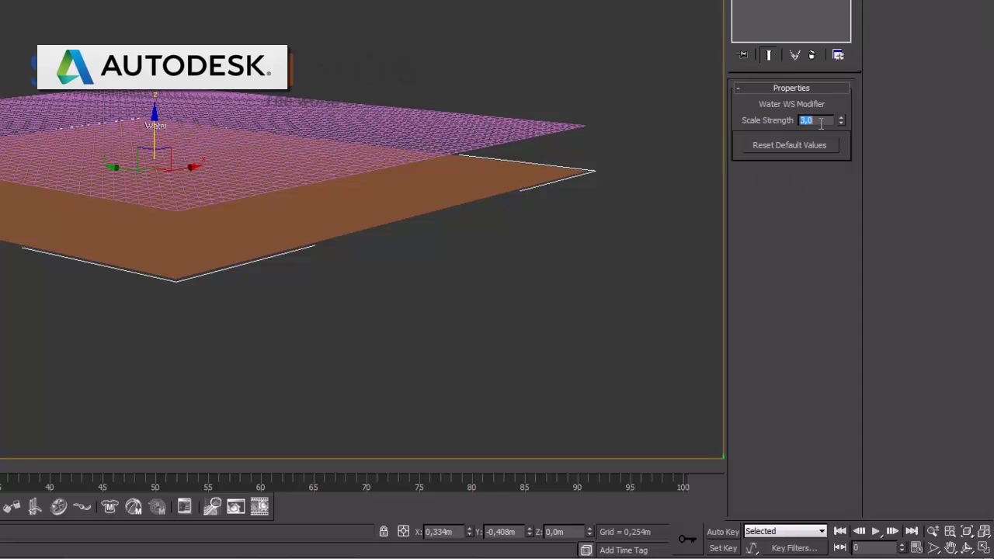
left_click(403, 103)
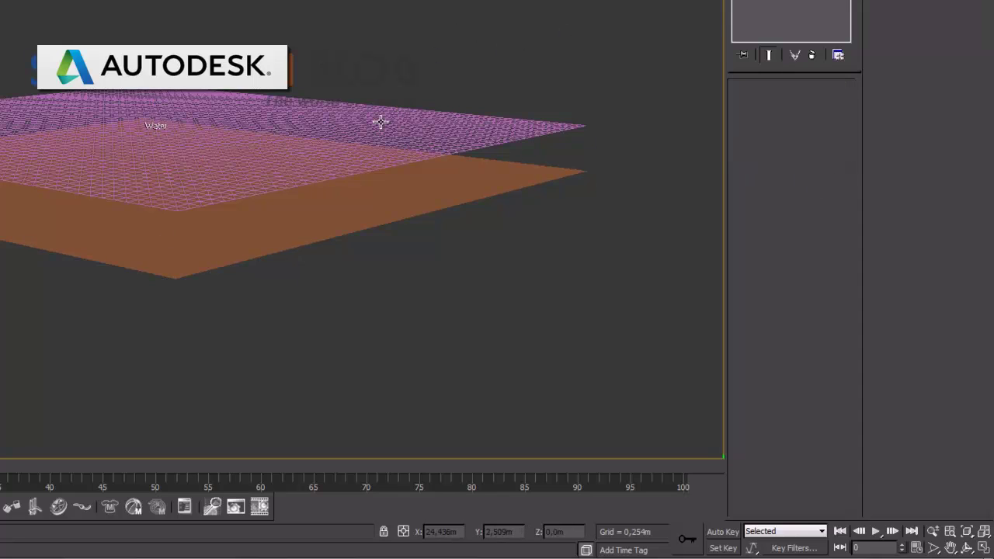
left_click(381, 122)
left_click_drag(156, 97, 142, 125)
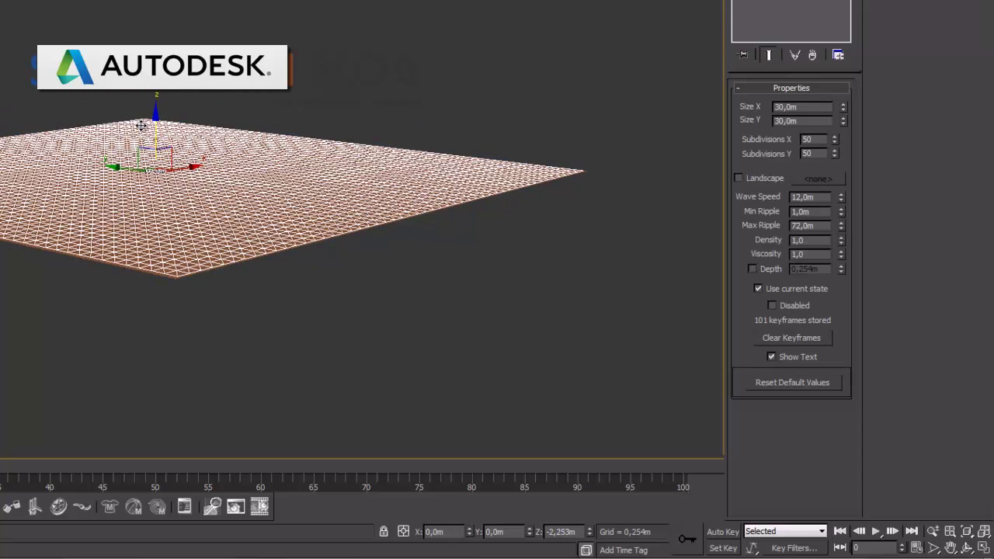
Play the drop twice, tilting the view between runs, to watch ripples spread across the plane
left_click(261, 507)
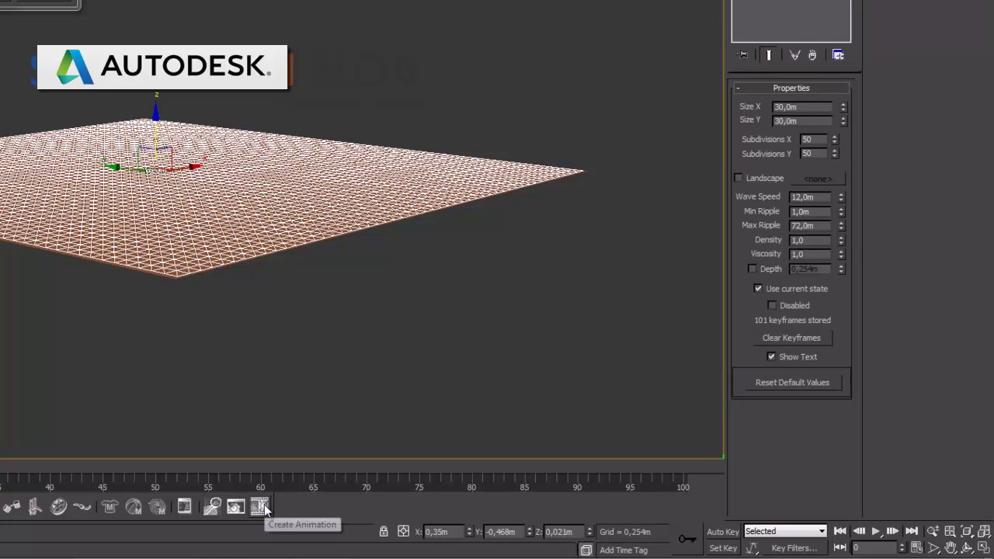
left_click(876, 532)
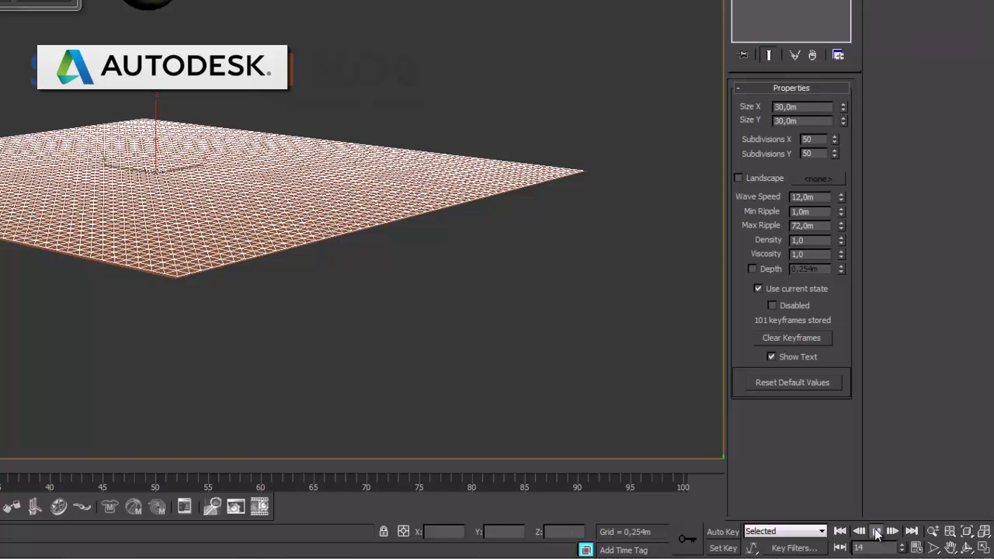
left_click(876, 532)
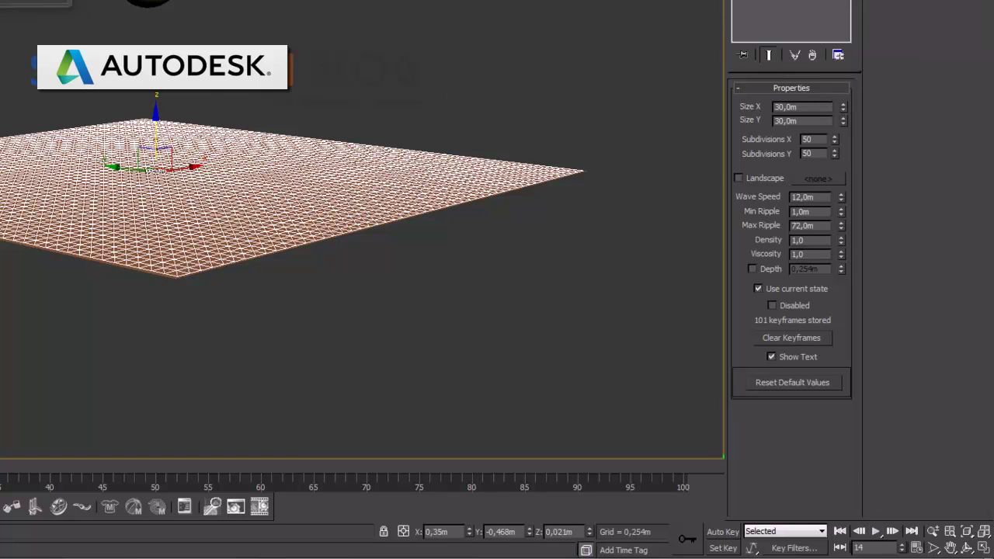
middle_click_drag(286, 101, 286, 125, "alt")
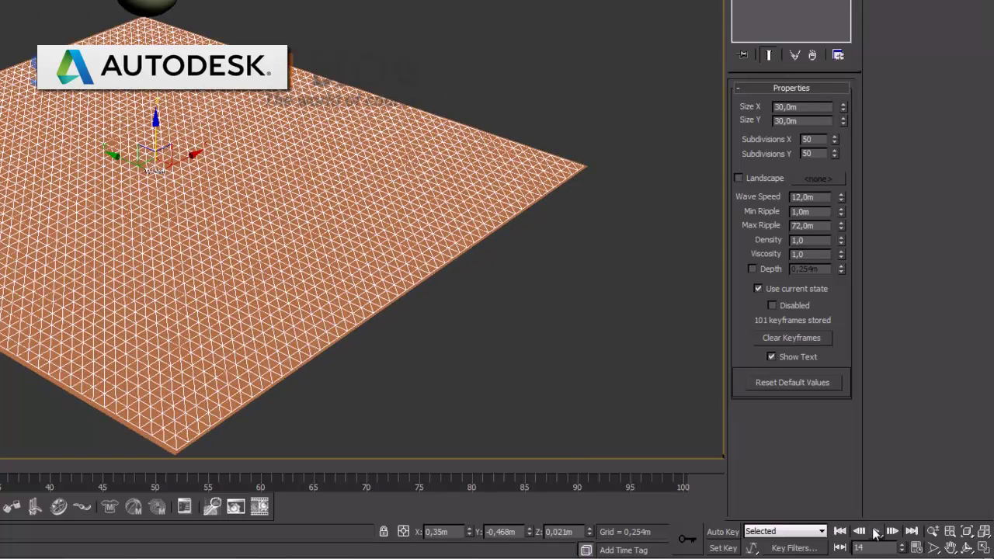
left_click(876, 532)
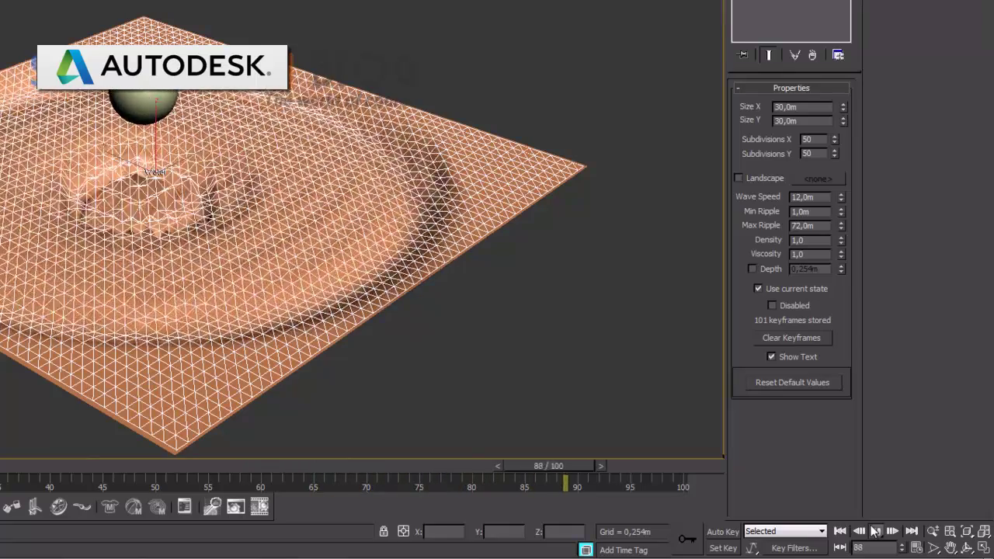
left_click(875, 531)
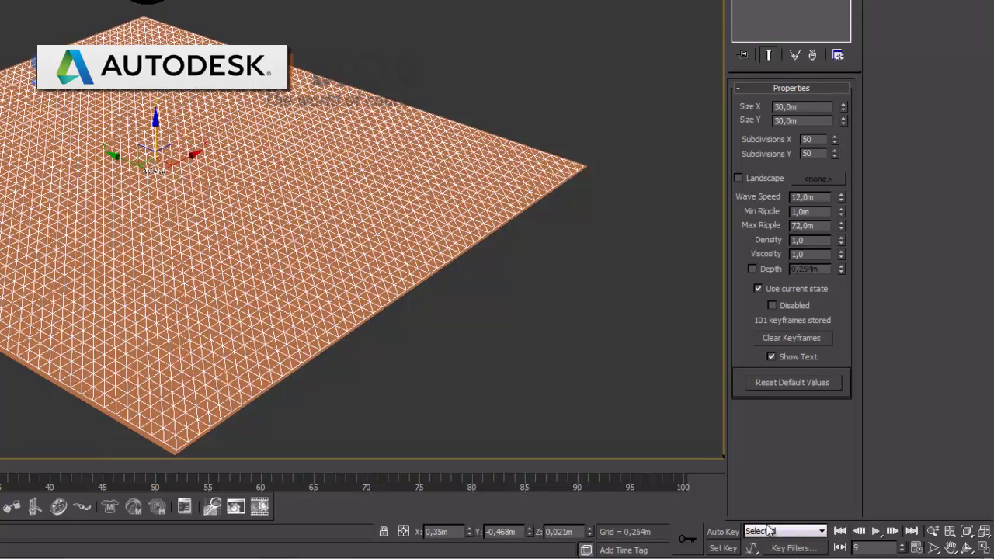
Extend the timeline to 300 frames and re-bake the reactor animation
left_click(919, 547)
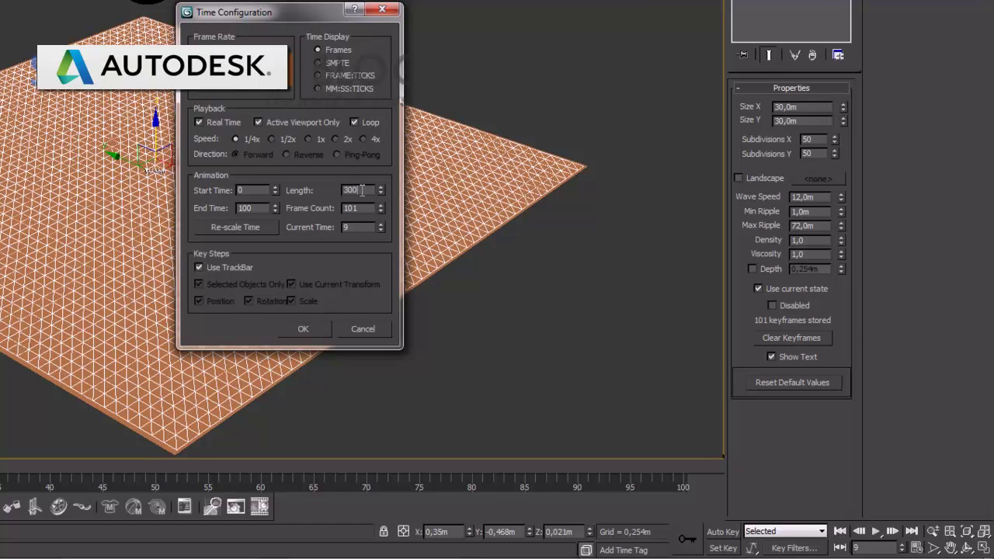
key("Return")
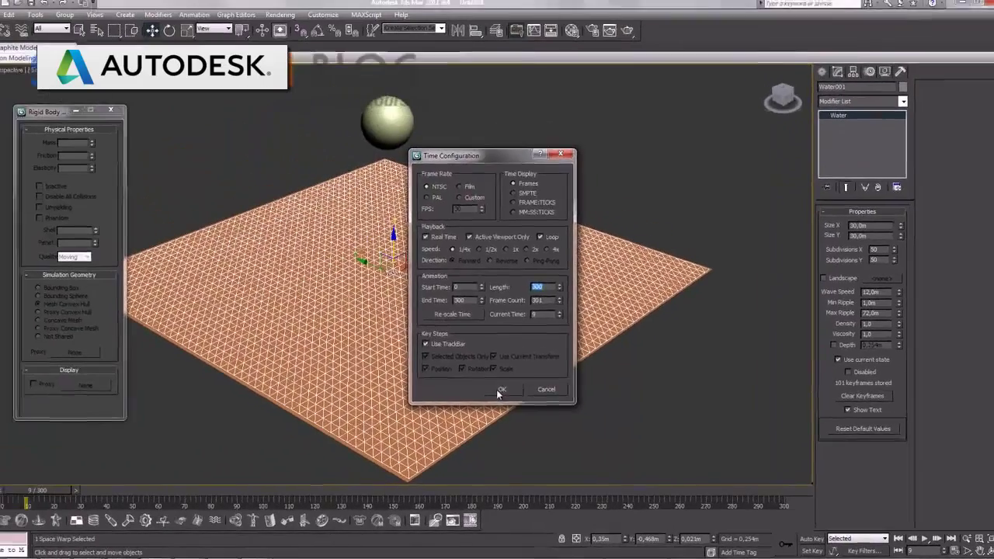
left_click(501, 393)
left_click(477, 522)
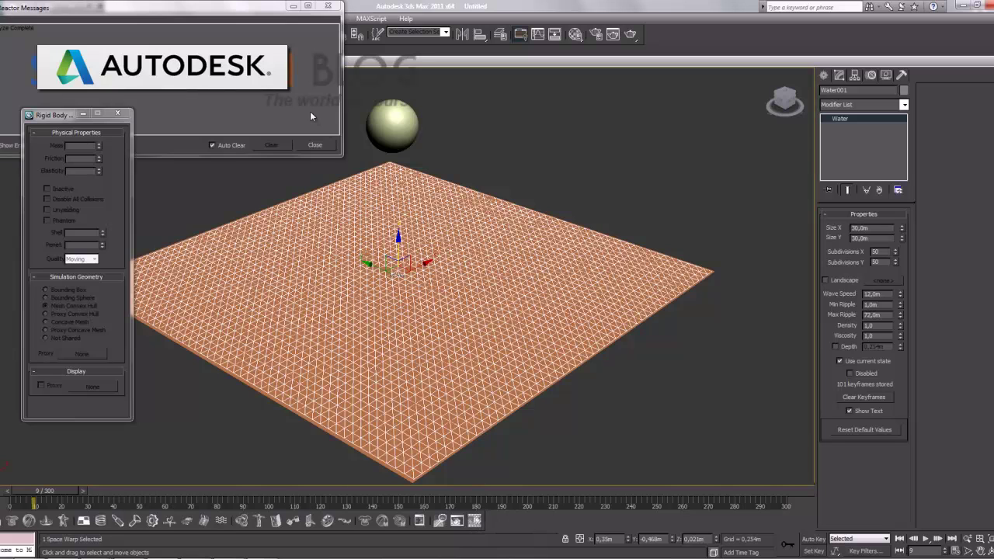
left_click(314, 144)
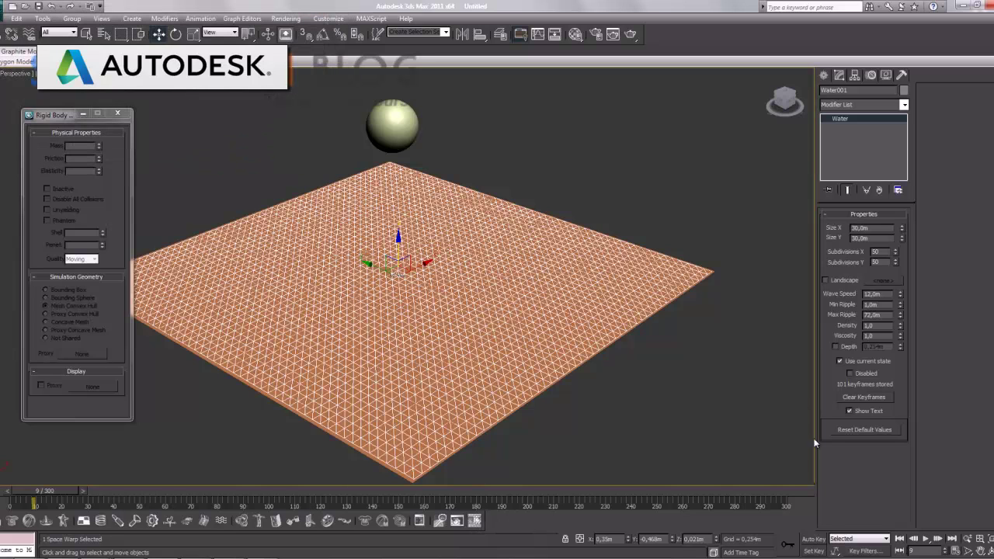
Set playback speed to 1x and play the 300-frame ripple animation
left_click(951, 551)
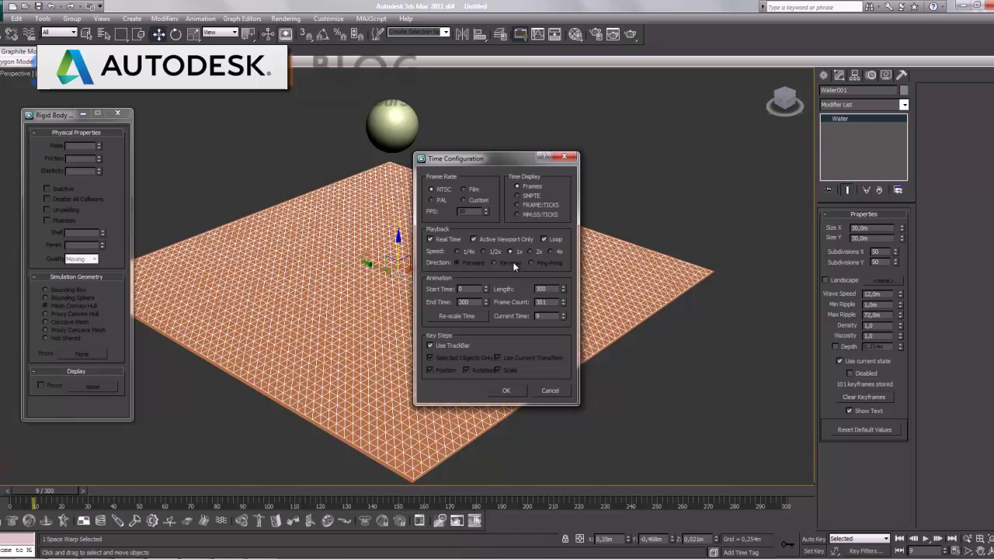
left_click(508, 391)
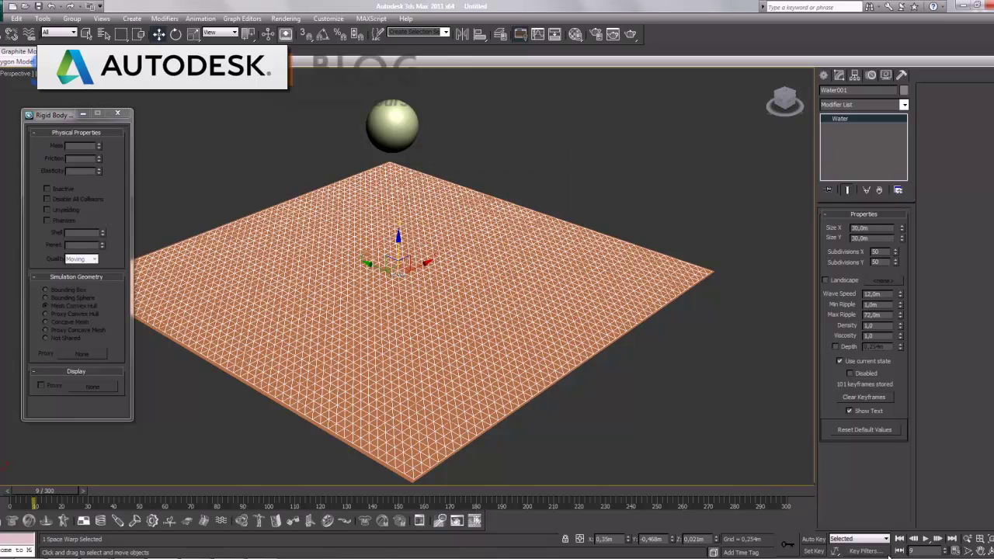
left_click(926, 539)
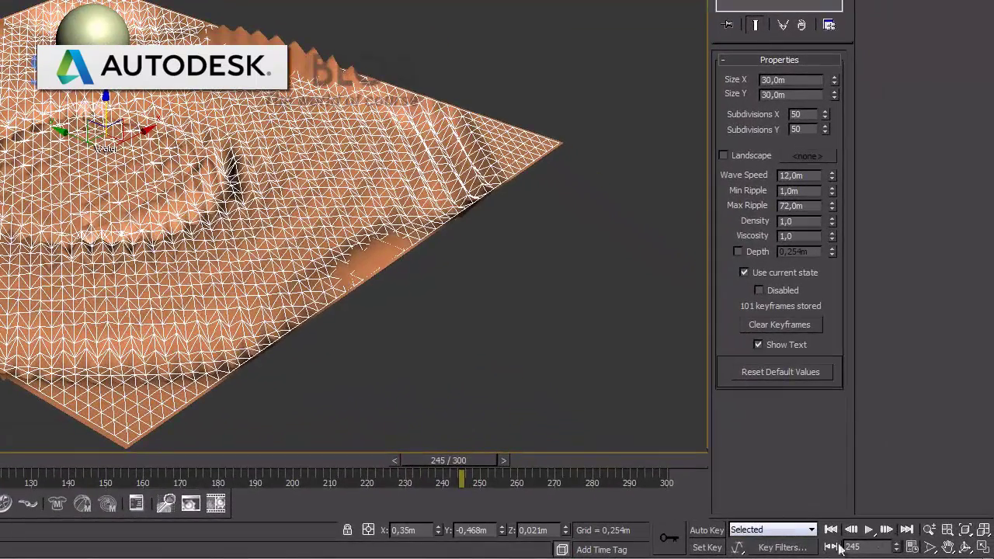
Set the timeline back to 100 frames and replay from frame 0 to watch the sphere strike the water
left_click(906, 550)
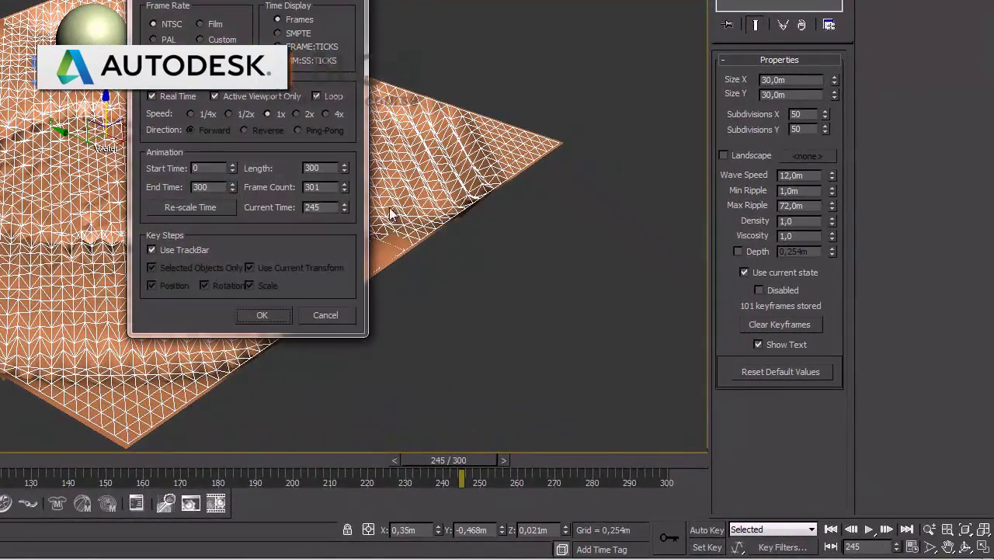
double_click(321, 168)
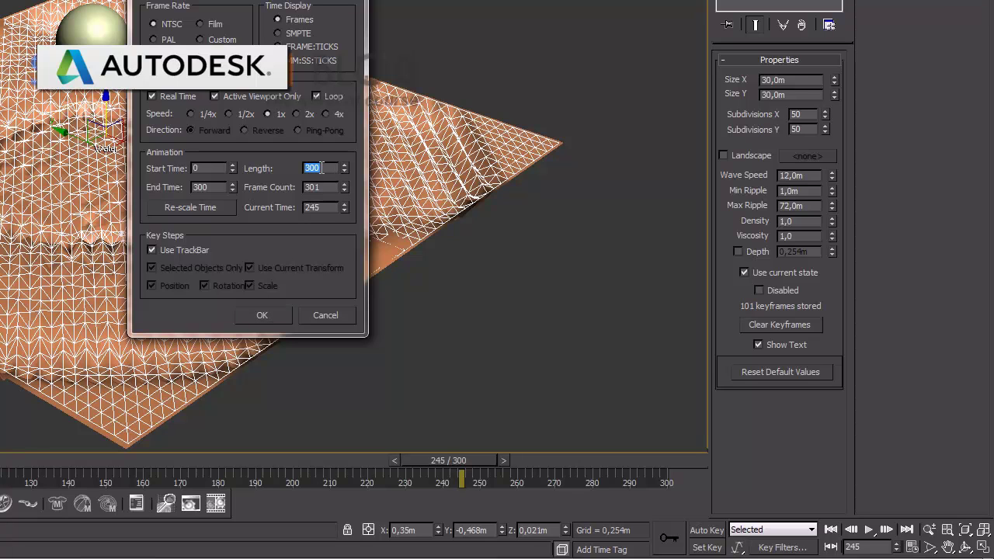
type("100")
key("Return")
left_click(261, 313)
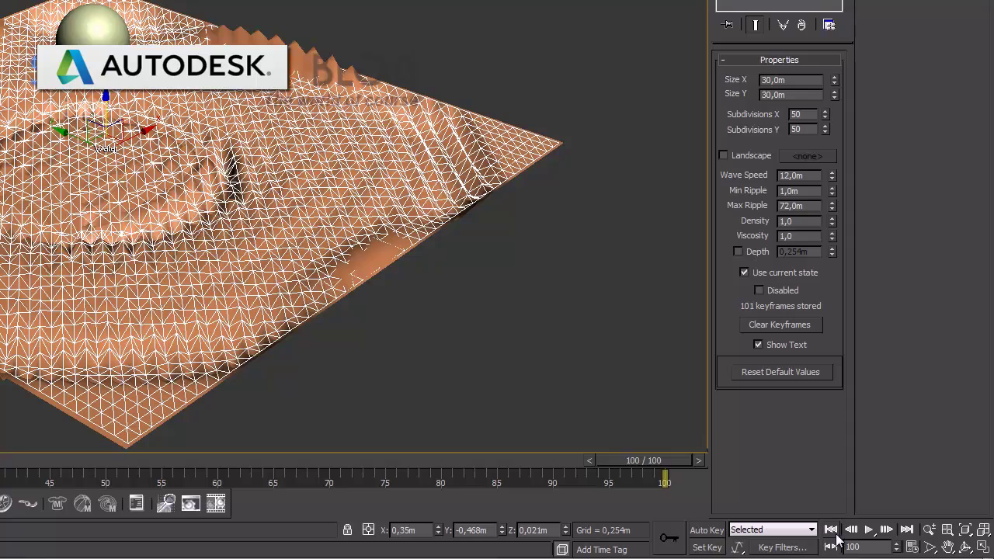
left_click(831, 529)
left_click(868, 530)
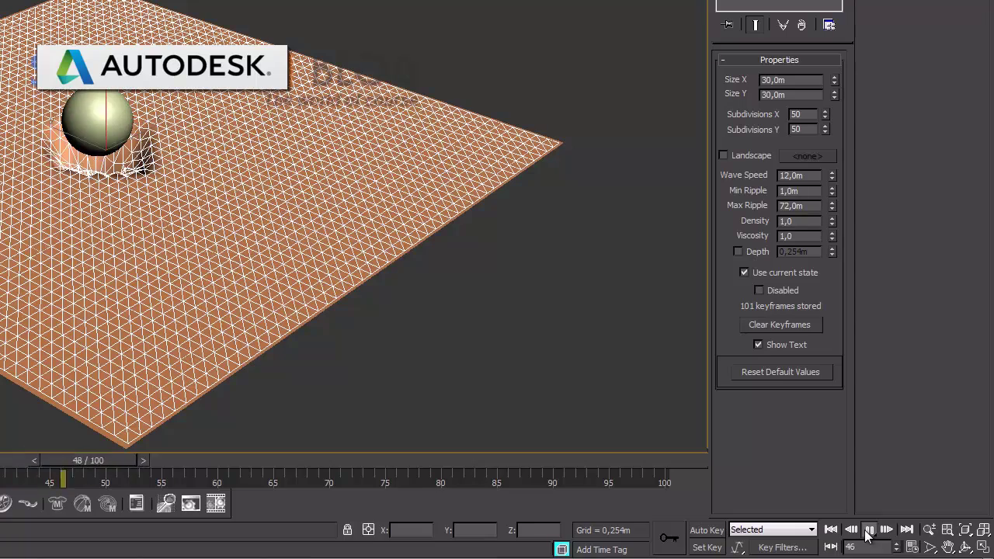
Set Wave Speed 9,0m, Min Ripple 0,914m, Max Ripple 36,0m and re-bake the simulation from frame 0
left_click(868, 530)
type("36")
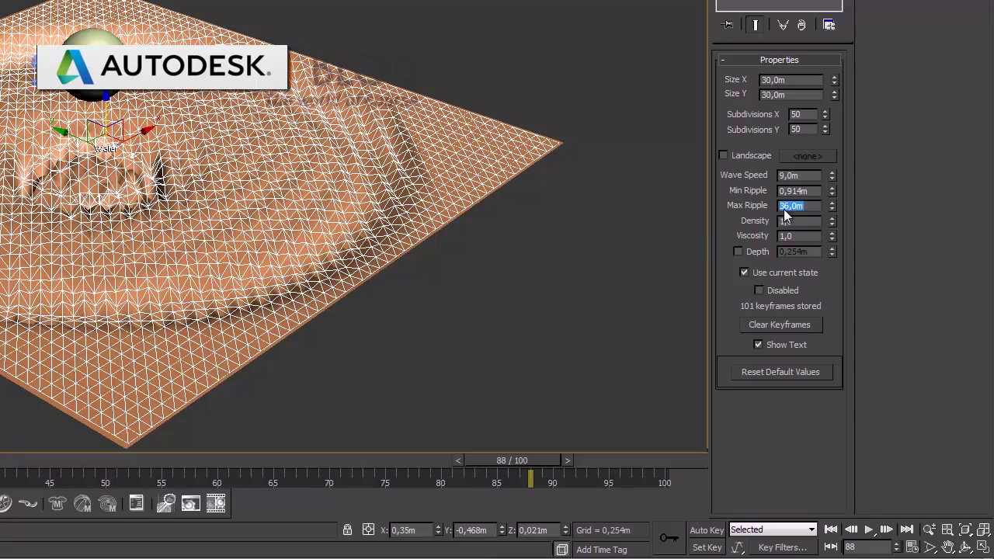
left_click(215, 504)
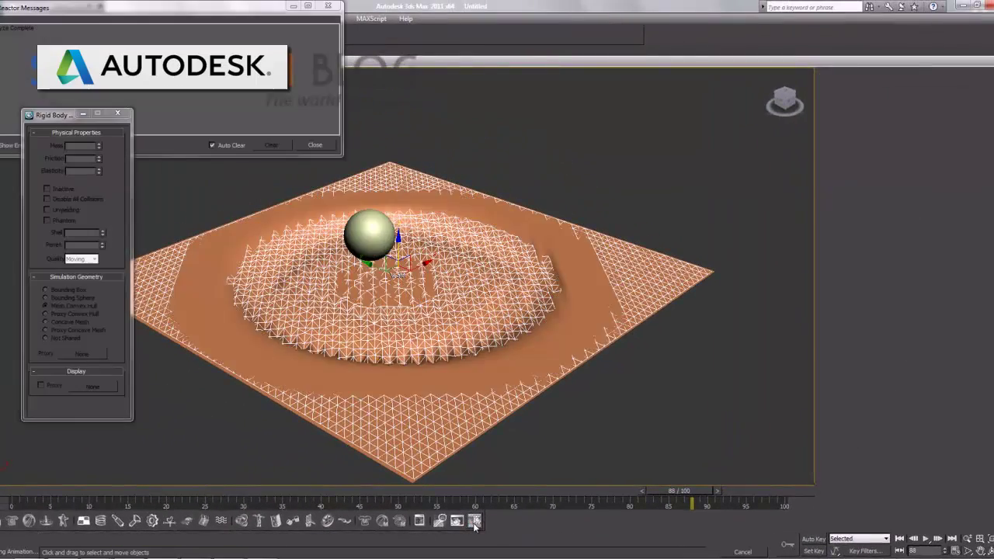
left_click(315, 146)
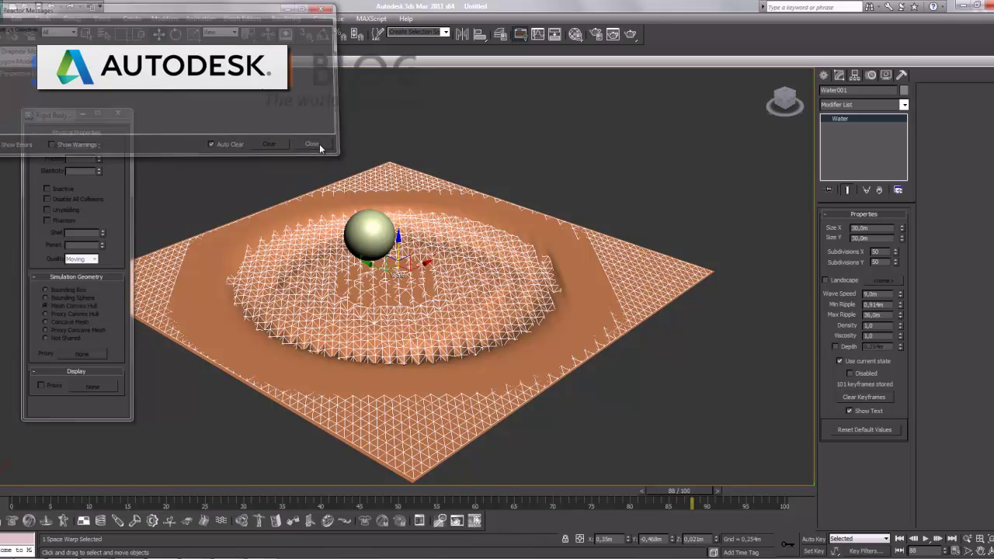
left_click(903, 540)
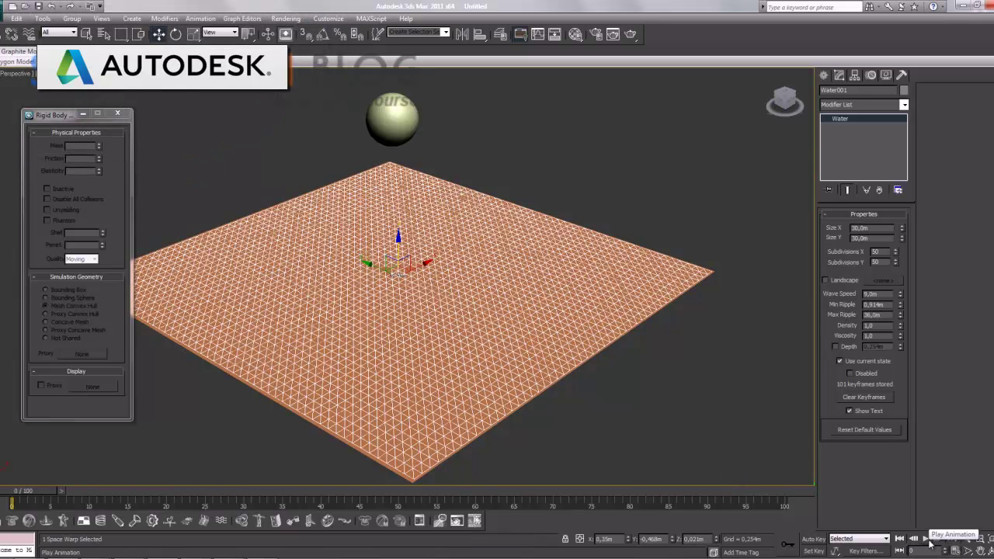
Play the re-baked animation, then scrub from frame 0 to 100 to watch the wider ripple rings
left_click(927, 539)
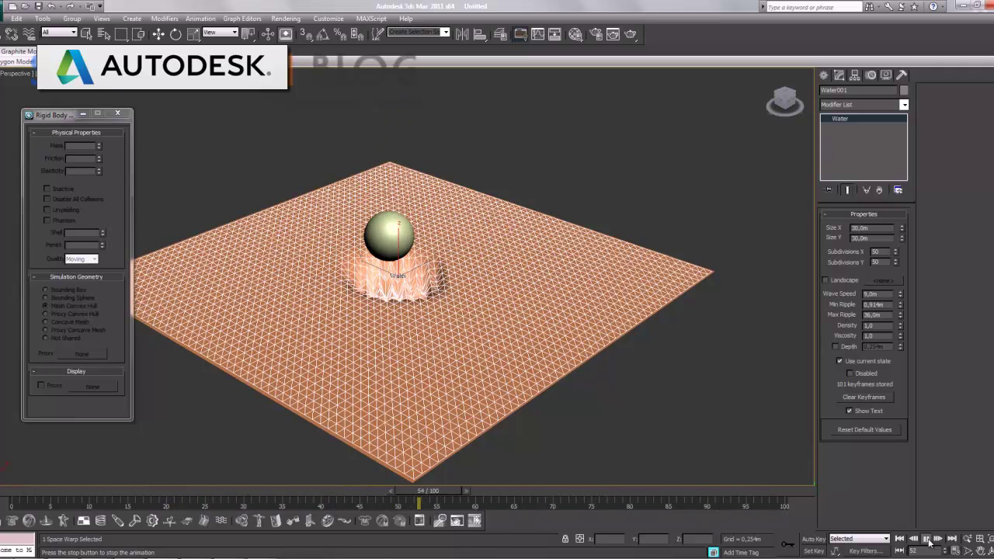
left_click(927, 539)
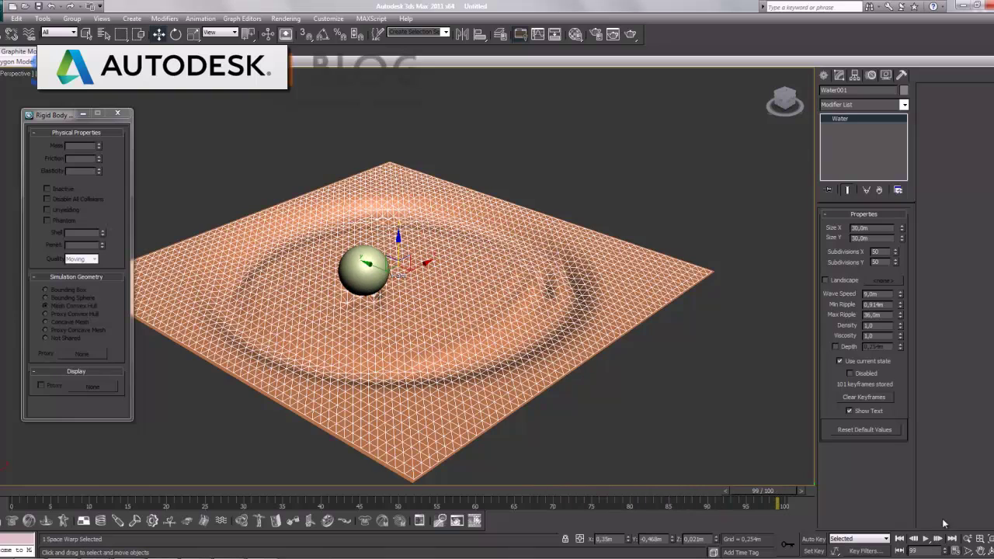
mouse_move(781, 493)
left_mouse_down()
mouse_move(21, 505)
mouse_move(284, 506)
left_mouse_up()
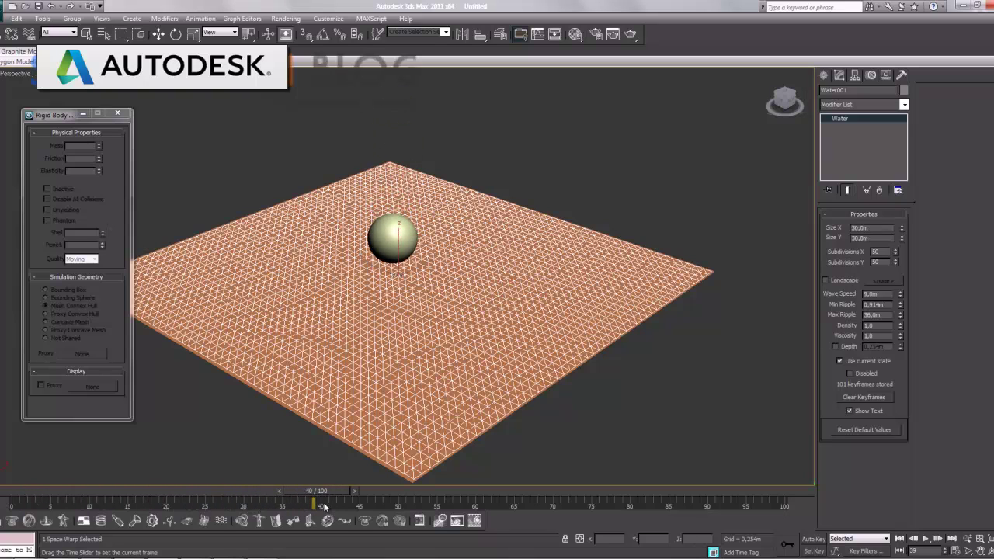
left_click_drag(394, 504, 767, 504)
key("w")
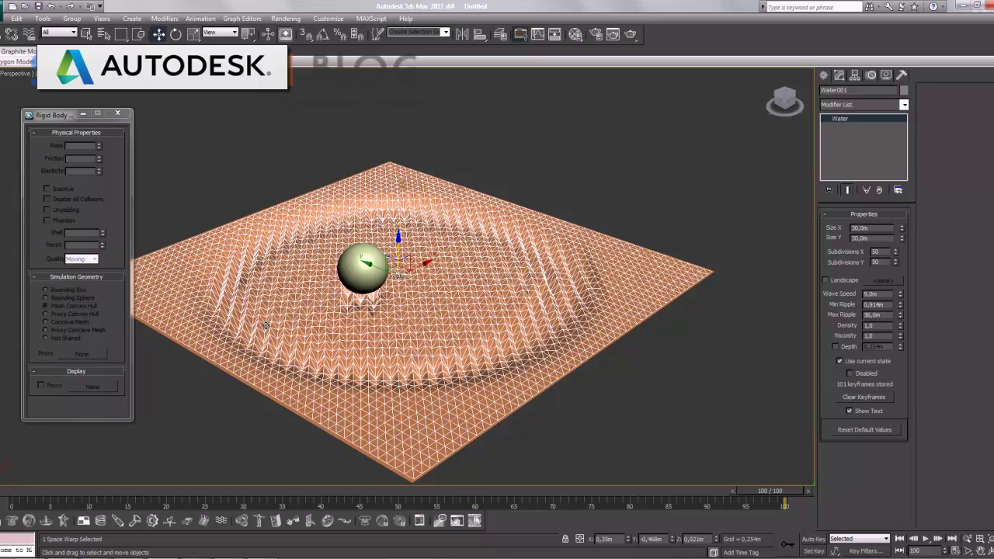
Change Sphere001's rigid-body Mass from 20 to 10 and re-bake the reactor animation
left_click(366, 284)
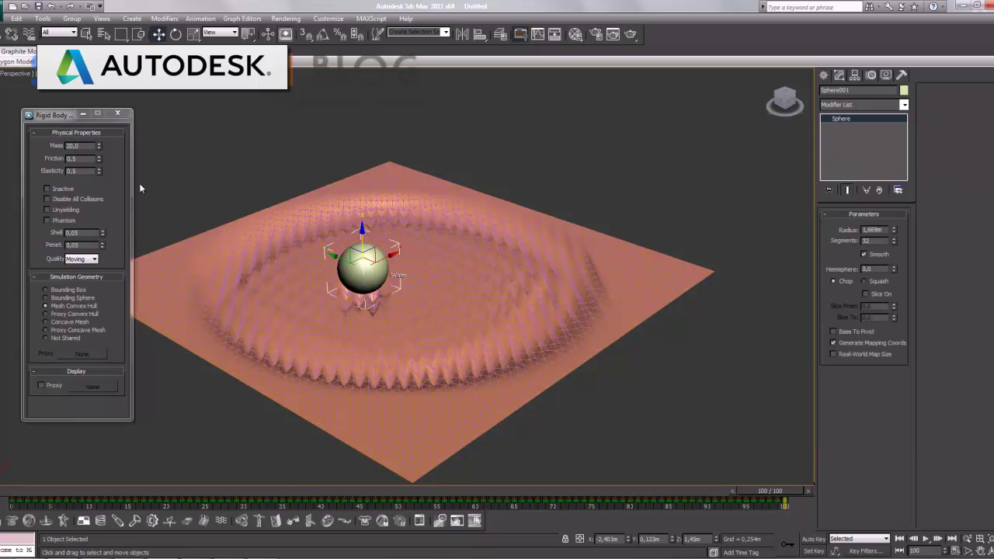
double_click(81, 146)
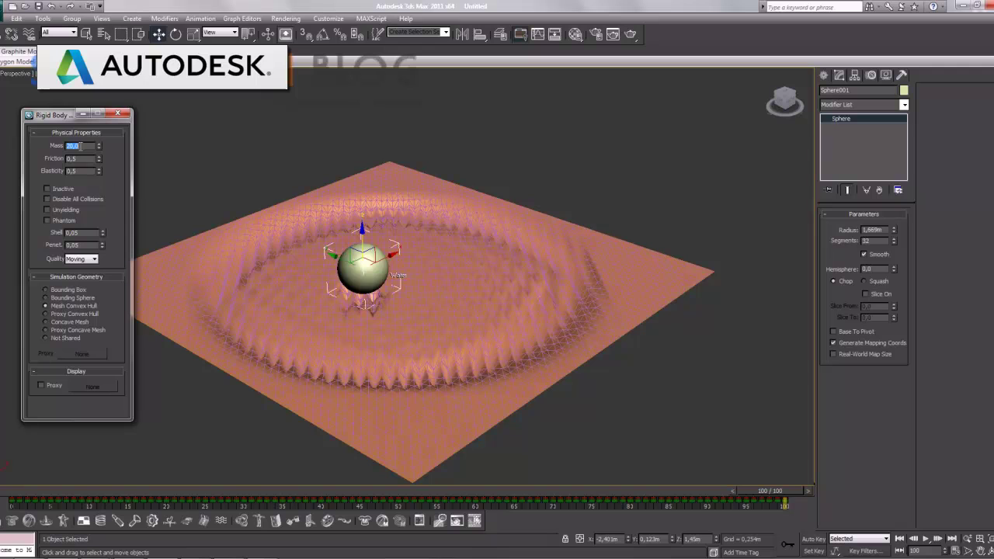
left_click(459, 520)
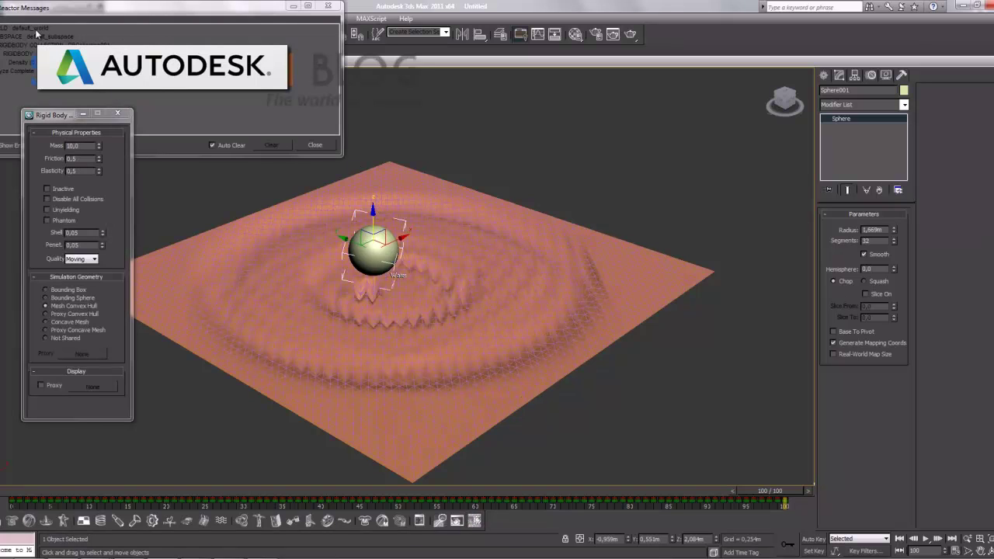
left_click(315, 145)
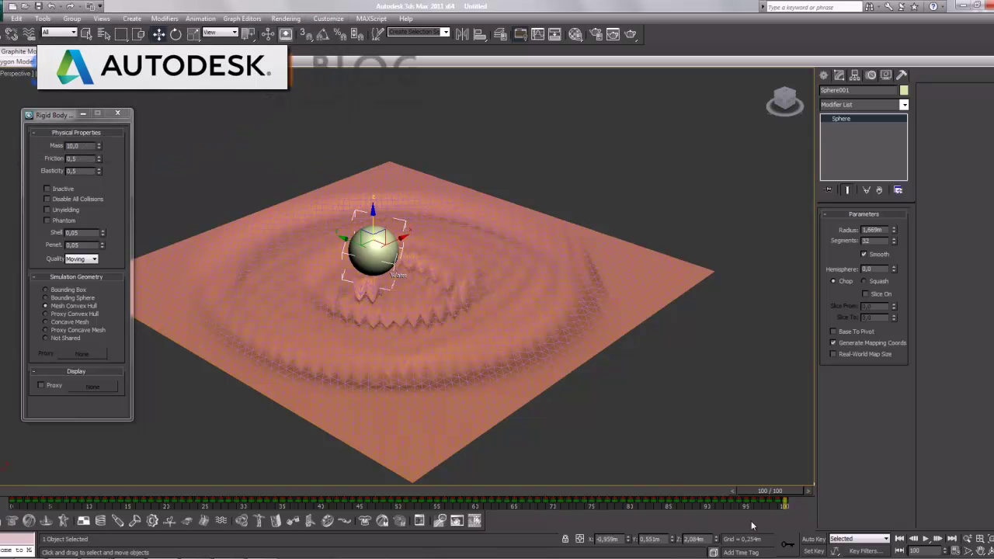
Replay and scrub the lighter sphere's splash, then select the Water001 space warp
left_click(899, 538)
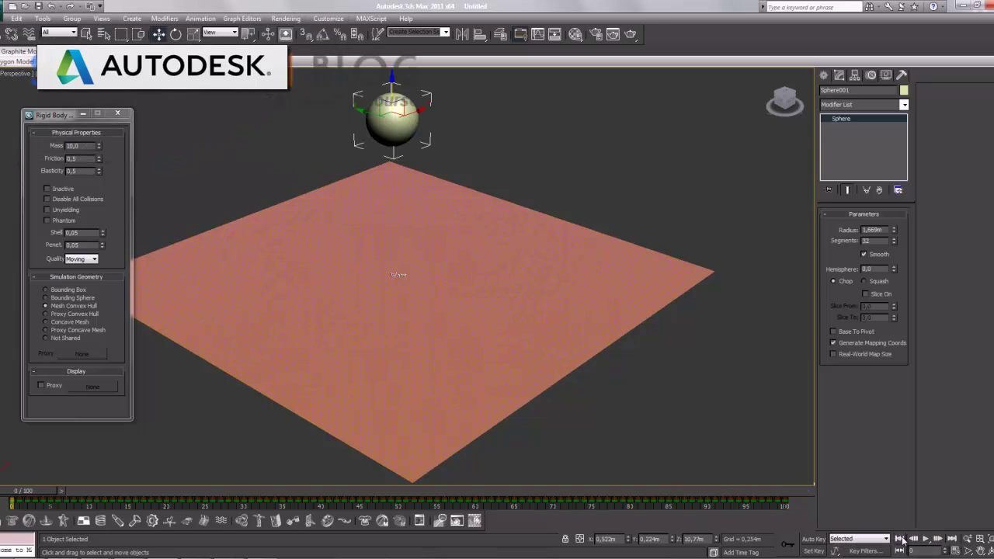
left_click(926, 539)
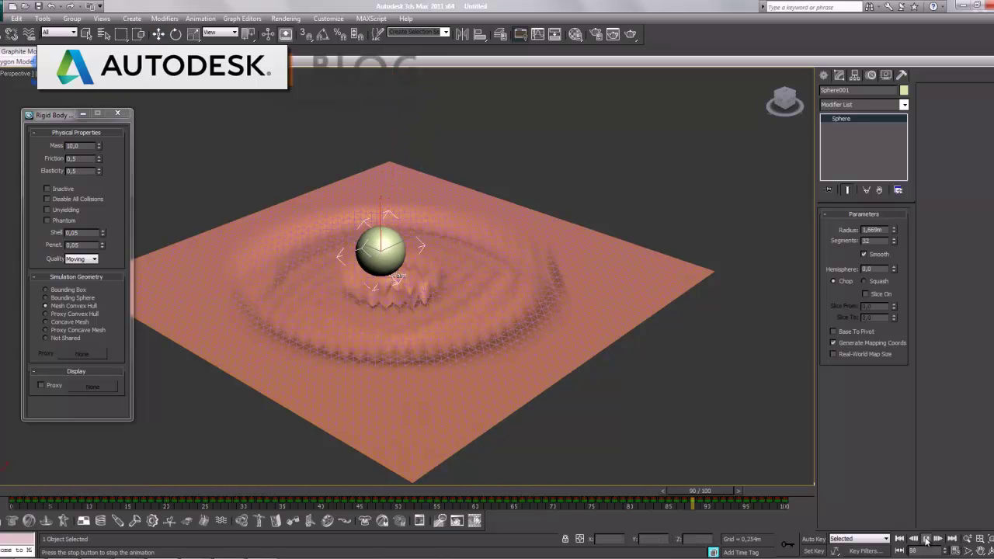
left_click(388, 503)
mouse_move(394, 497)
left_mouse_down()
mouse_move(21, 498)
mouse_move(453, 518)
mouse_move(526, 511)
mouse_move(767, 532)
left_mouse_up()
key("w")
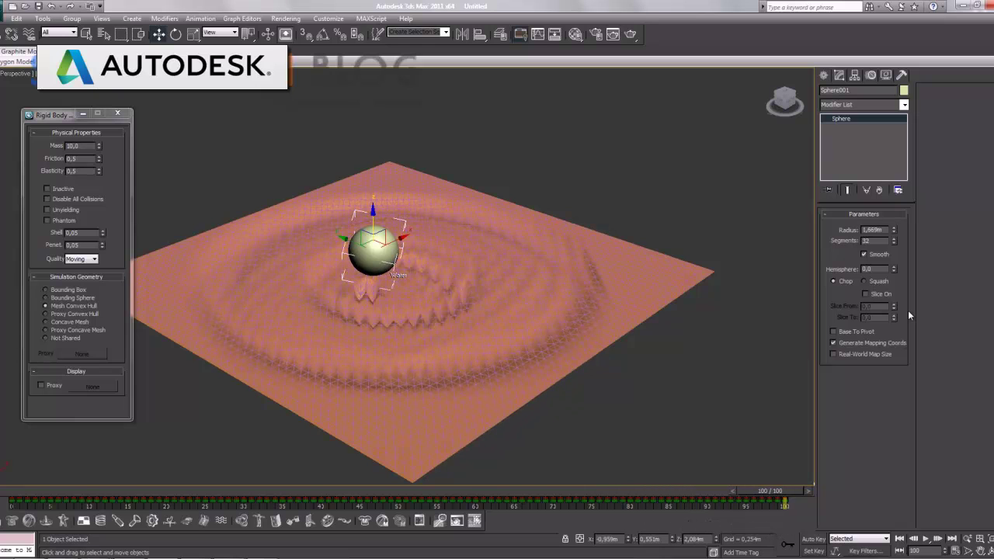
left_click(491, 281)
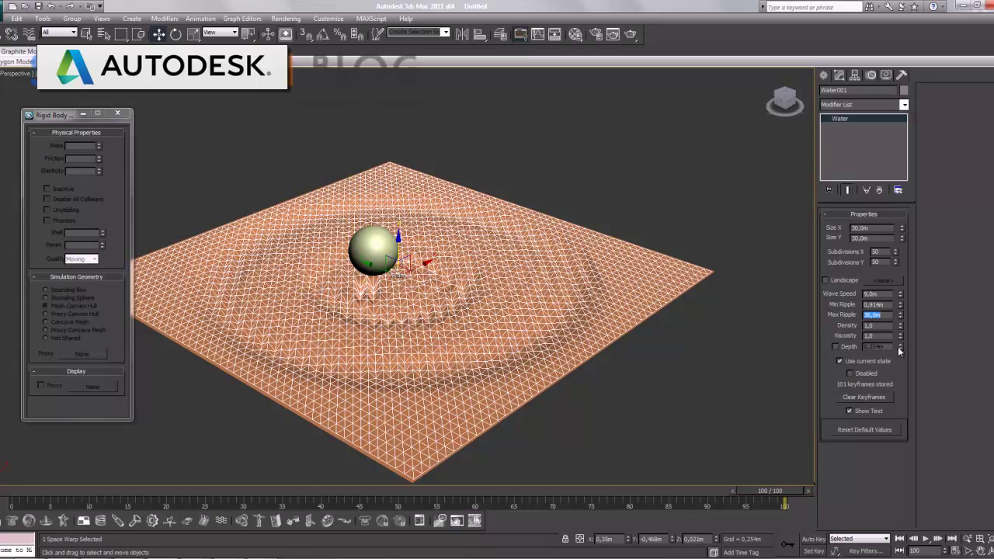
Set the water's Max Ripple to 18,0m and re-bake the ripple animation
type("18")
key("Return")
left_click(474, 520)
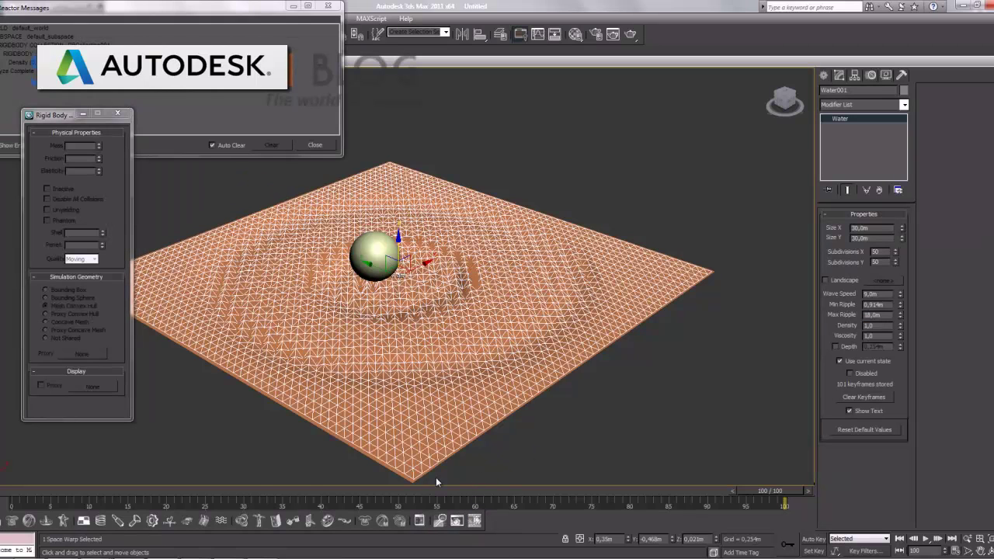
Play the re-baked ripple simulation from the start, then rewind it
left_click(901, 539)
left_click(927, 540)
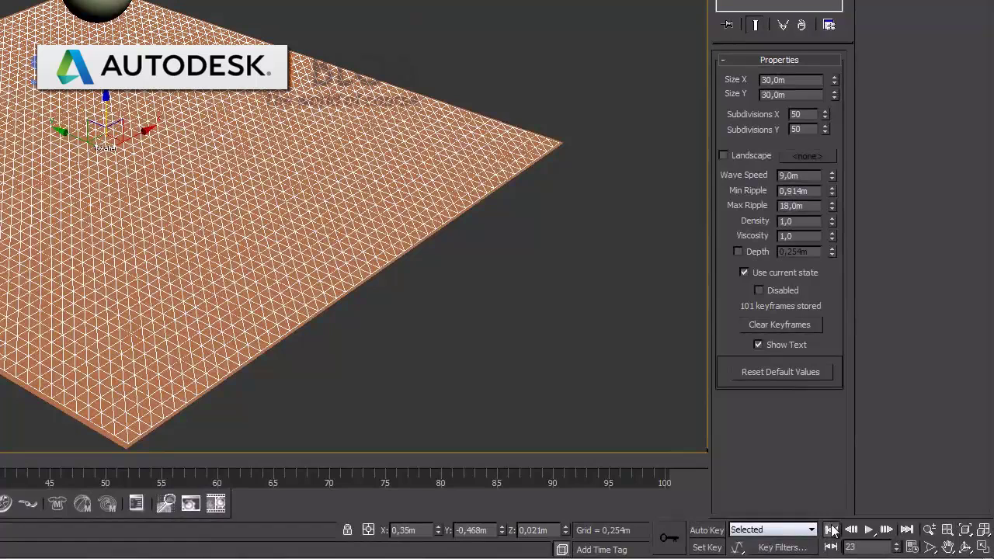
left_click(832, 530)
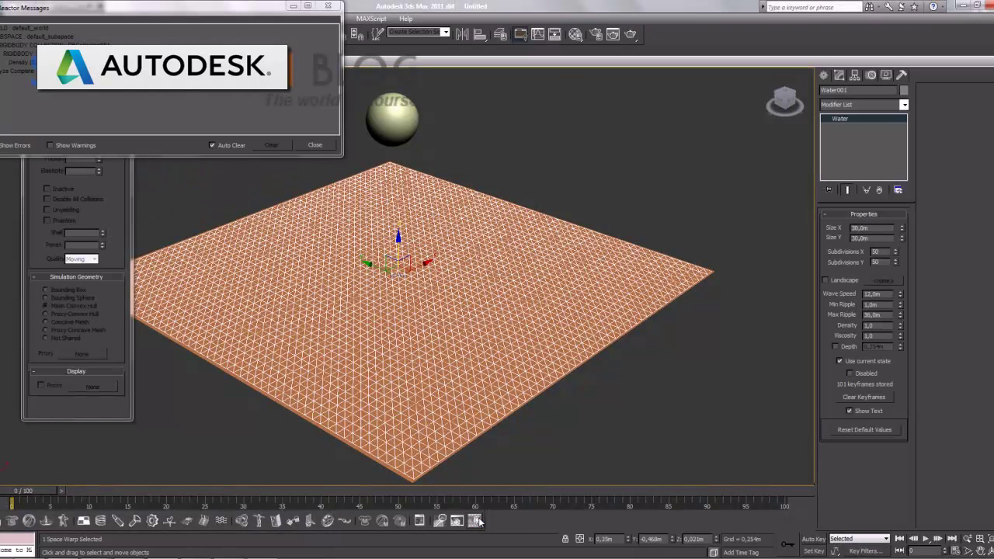
Play the ripples, scrub to frame 100, and set playback speed to 1/4x in Time Configuration
left_click(926, 540)
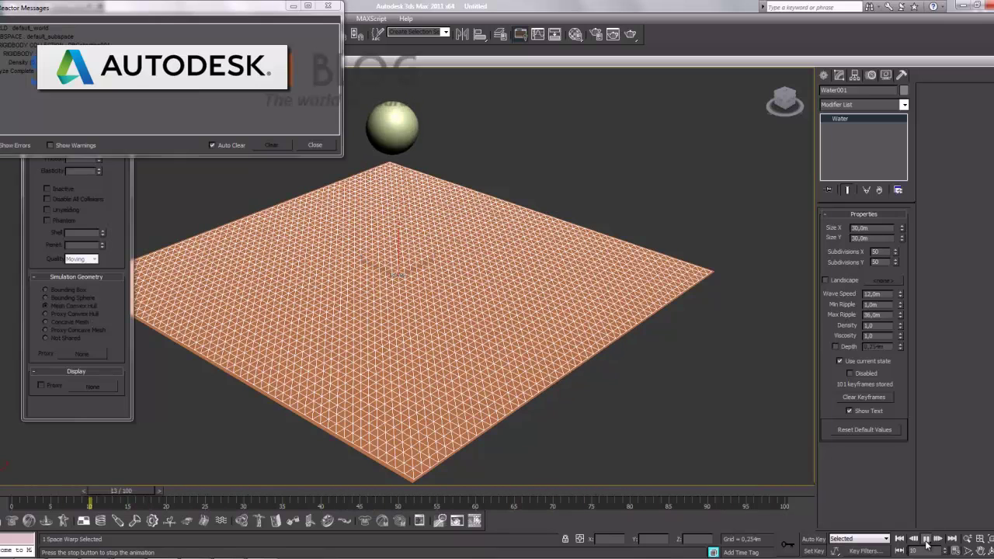
left_click(926, 540)
mouse_move(240, 492)
left_mouse_down()
mouse_move(28, 491)
mouse_move(440, 520)
mouse_move(603, 548)
mouse_move(769, 548)
left_mouse_up()
left_click_drag(769, 491, 784, 491)
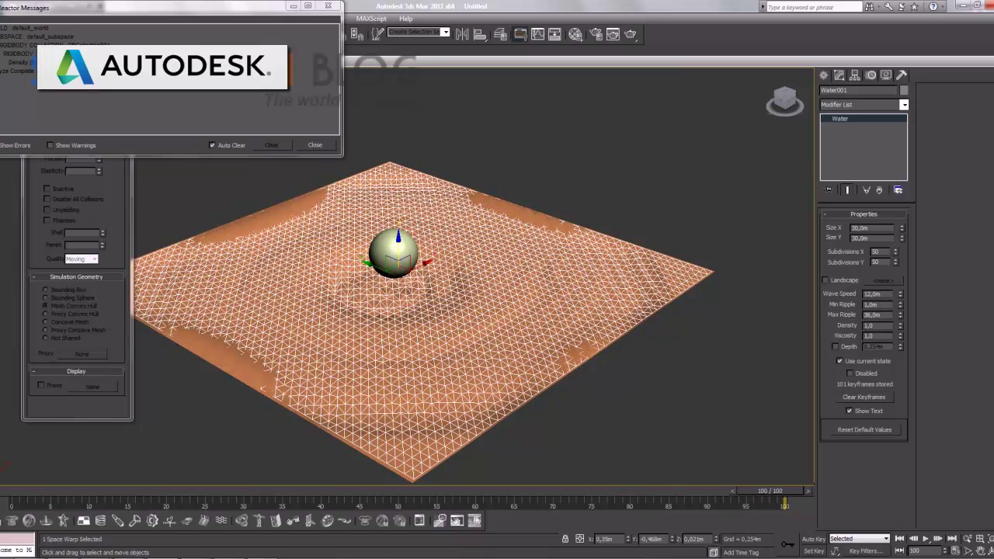
left_click(956, 550)
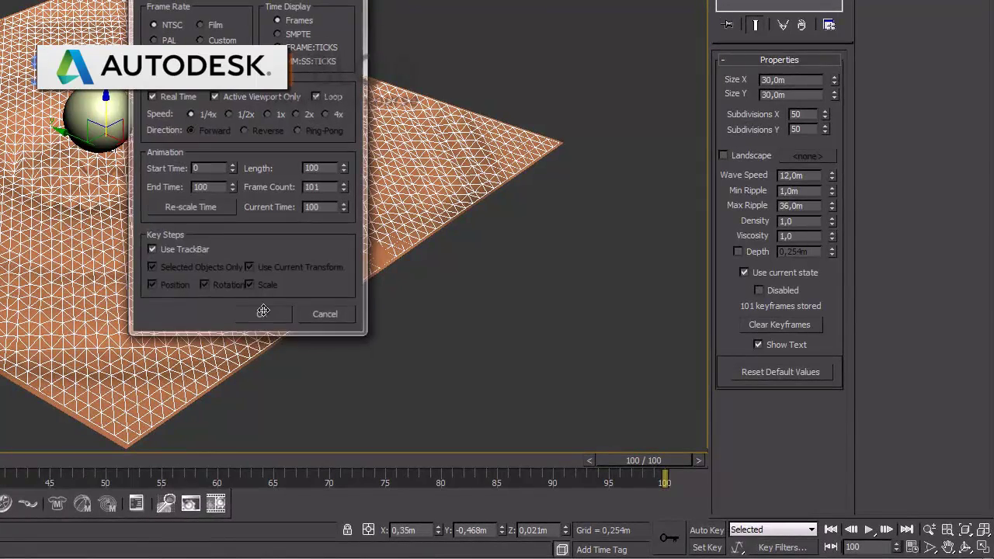
Apply the 1/4x time settings, play the slowed ripples, and close the reactor messages window
left_click(262, 315)
left_click(869, 535)
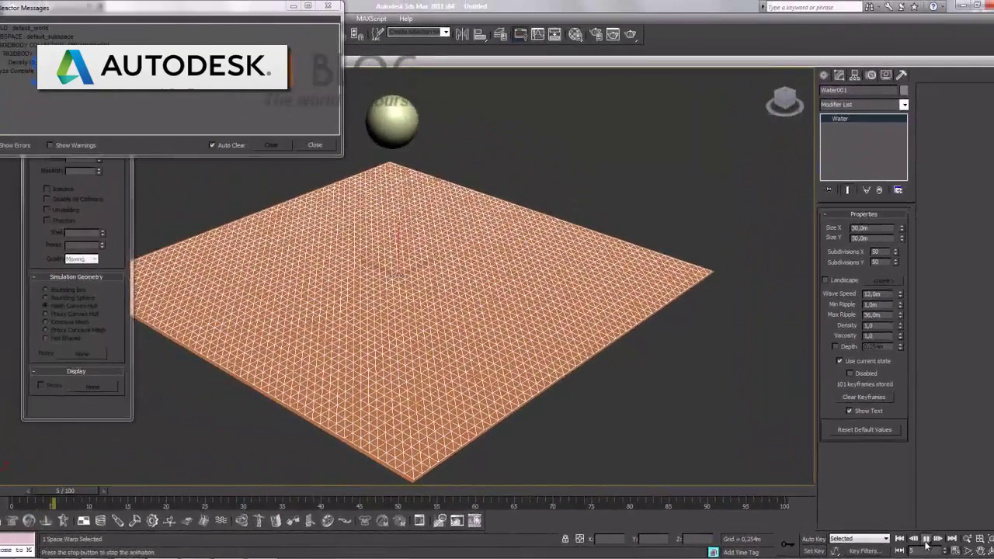
left_click(315, 144)
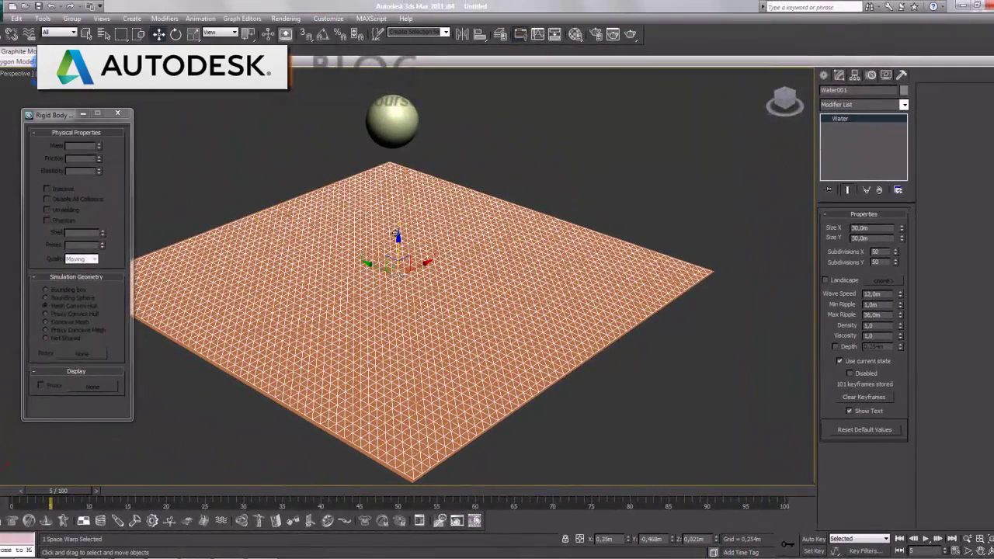